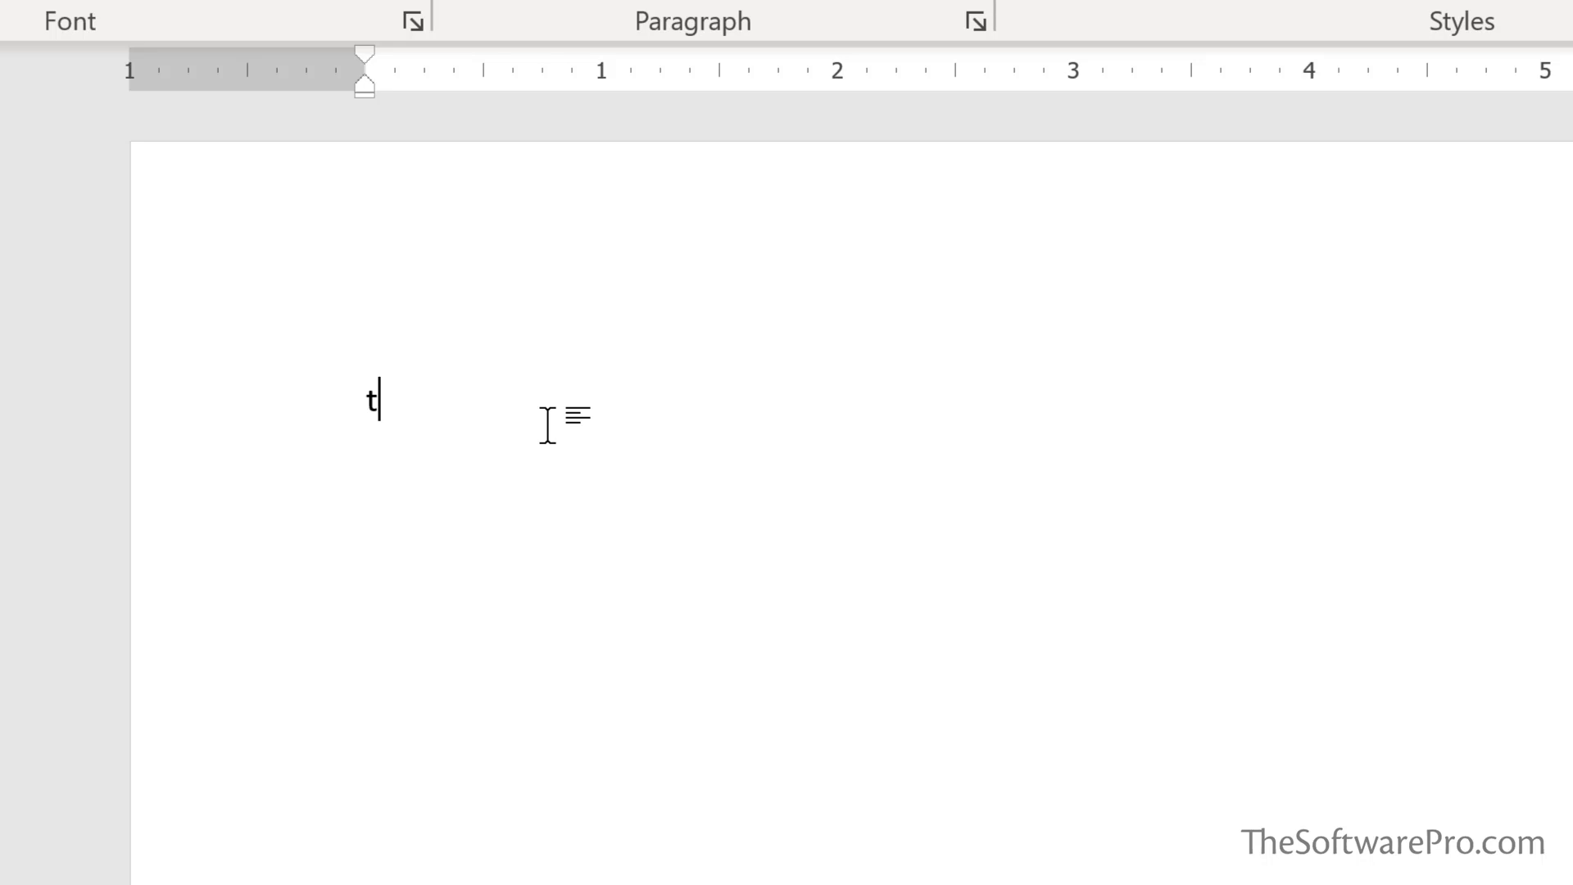
Finish the word 'The' on the first line and start a new paragraph below it
{"action": "type", "text": "e"}
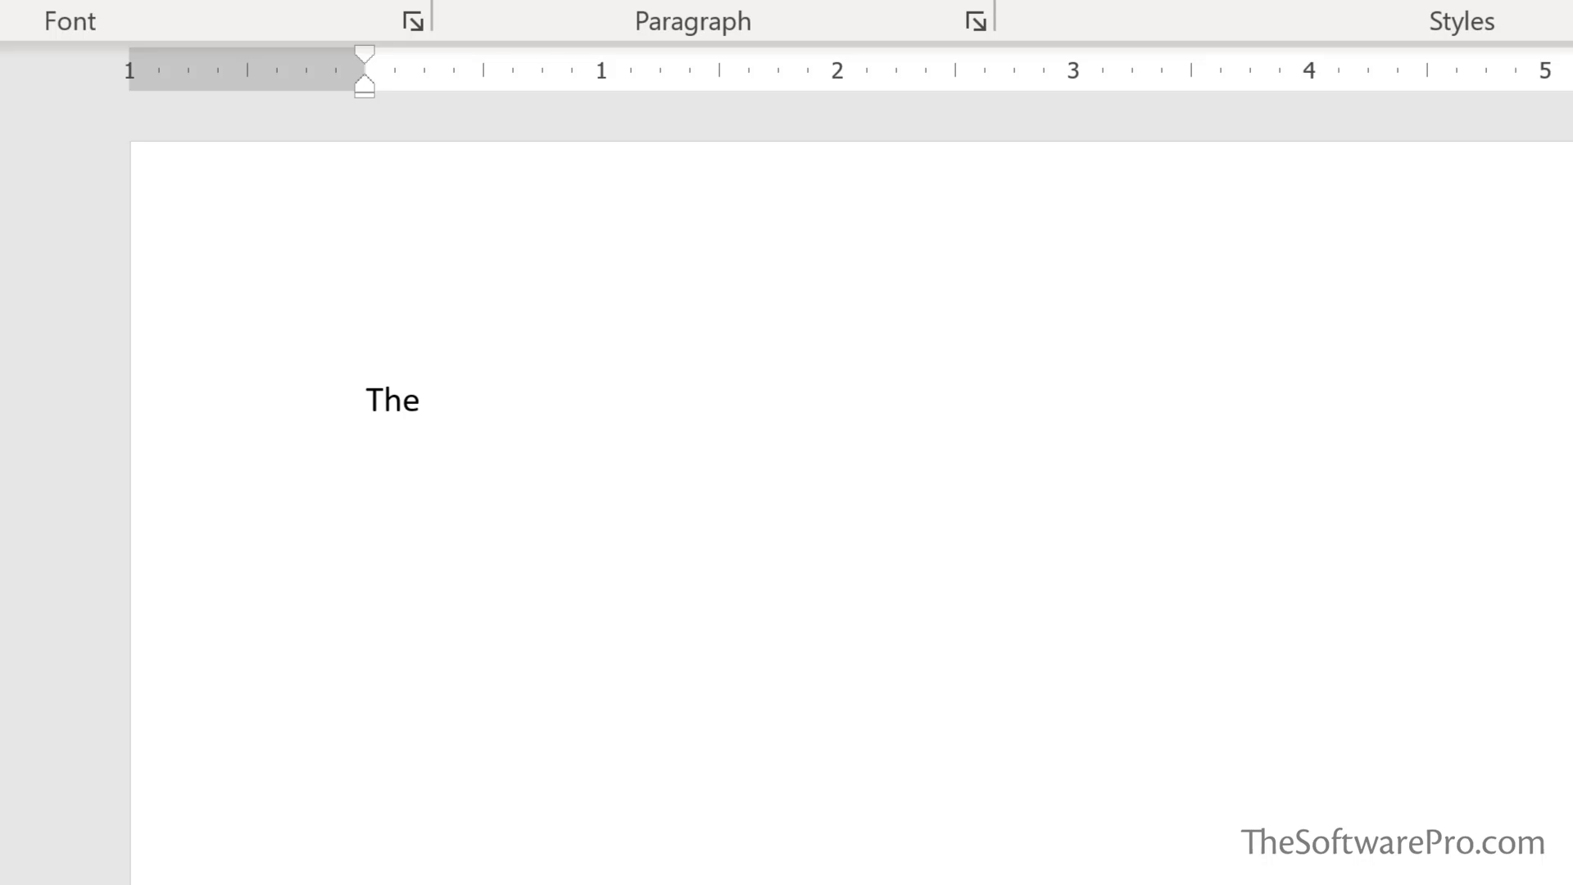
{"action": "key", "text": "Return"}
Enter (c) so it converts to the © symbol, then start a new line beneath it
{"action": "type", "text": "(c)"}
{"action": "key", "text": "Return"}
Type '1.' on the new line to trigger an automatic numbered list
{"action": "type", "text": "1."}
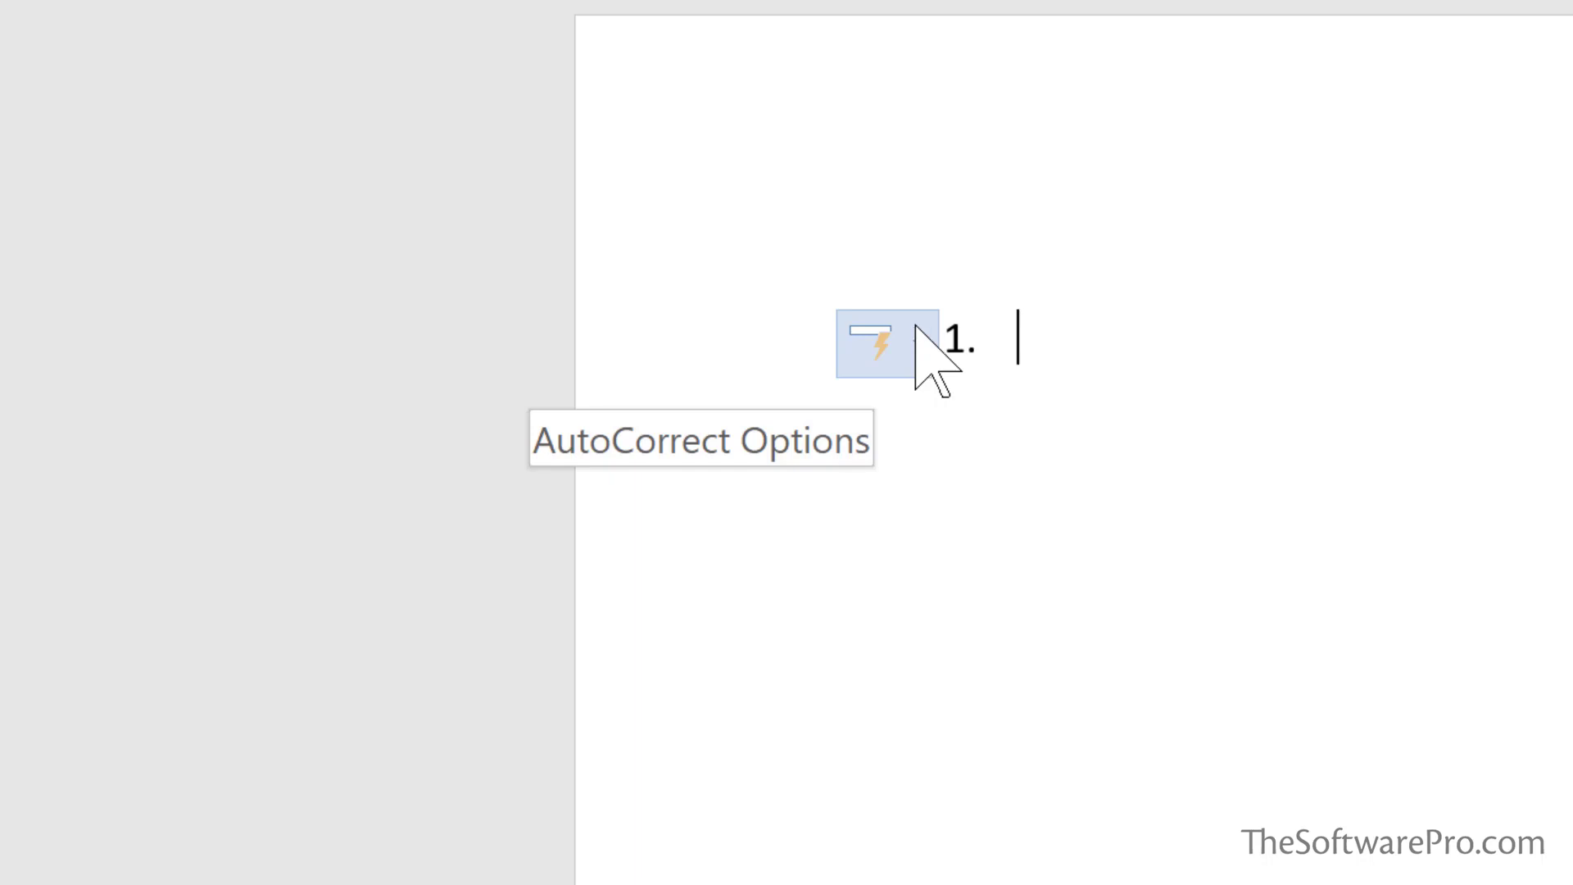
{"action": "left_click", "coordinate": [918, 343]}
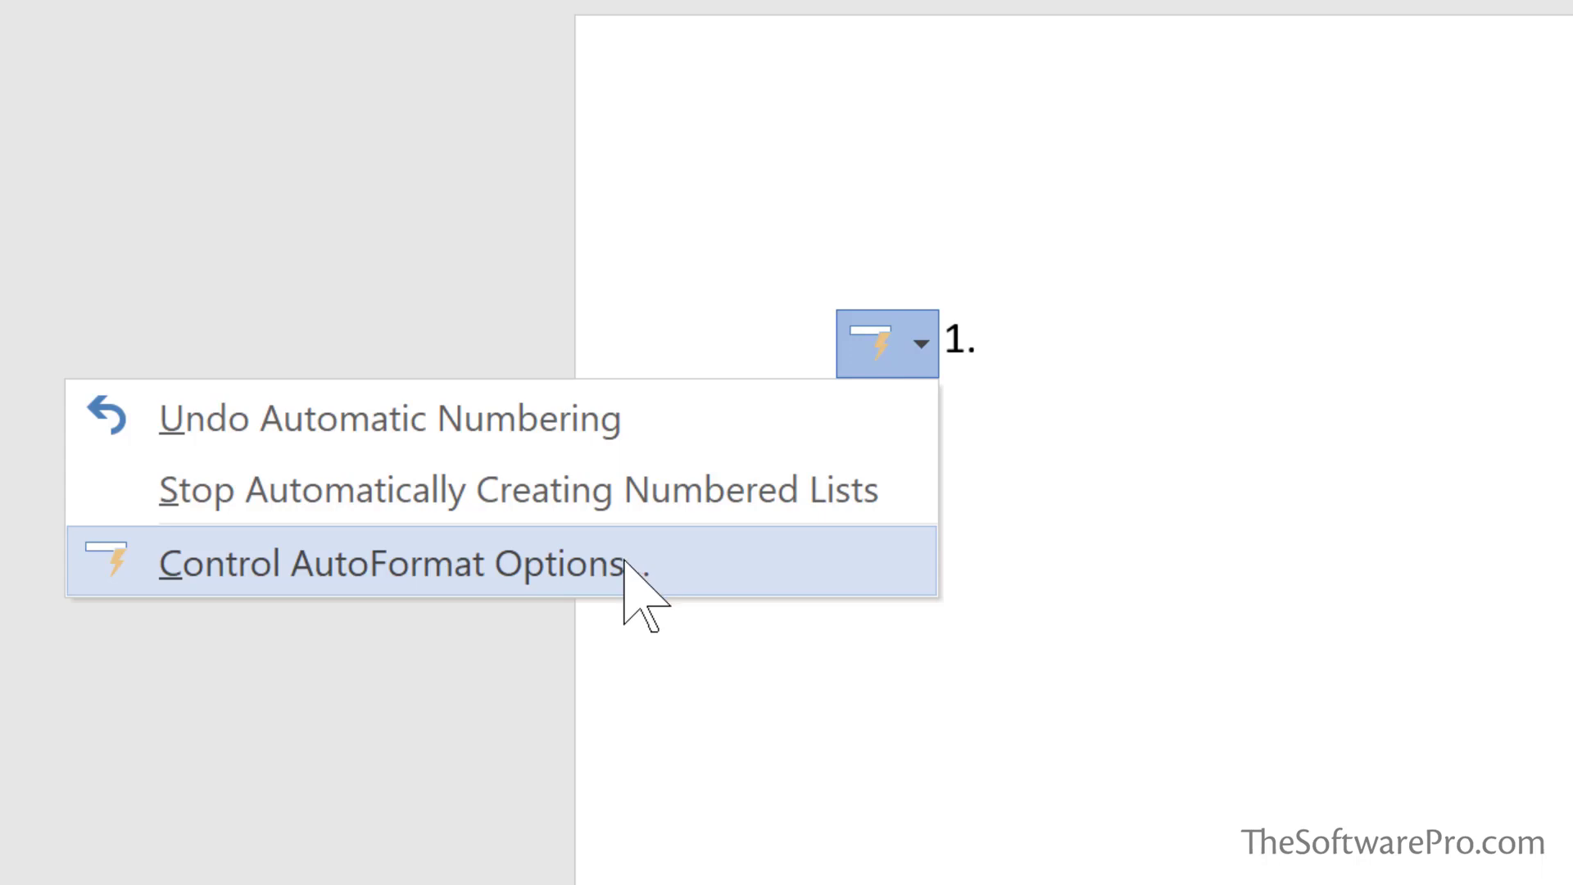
{"action": "left_click", "coordinate": [598, 405]}
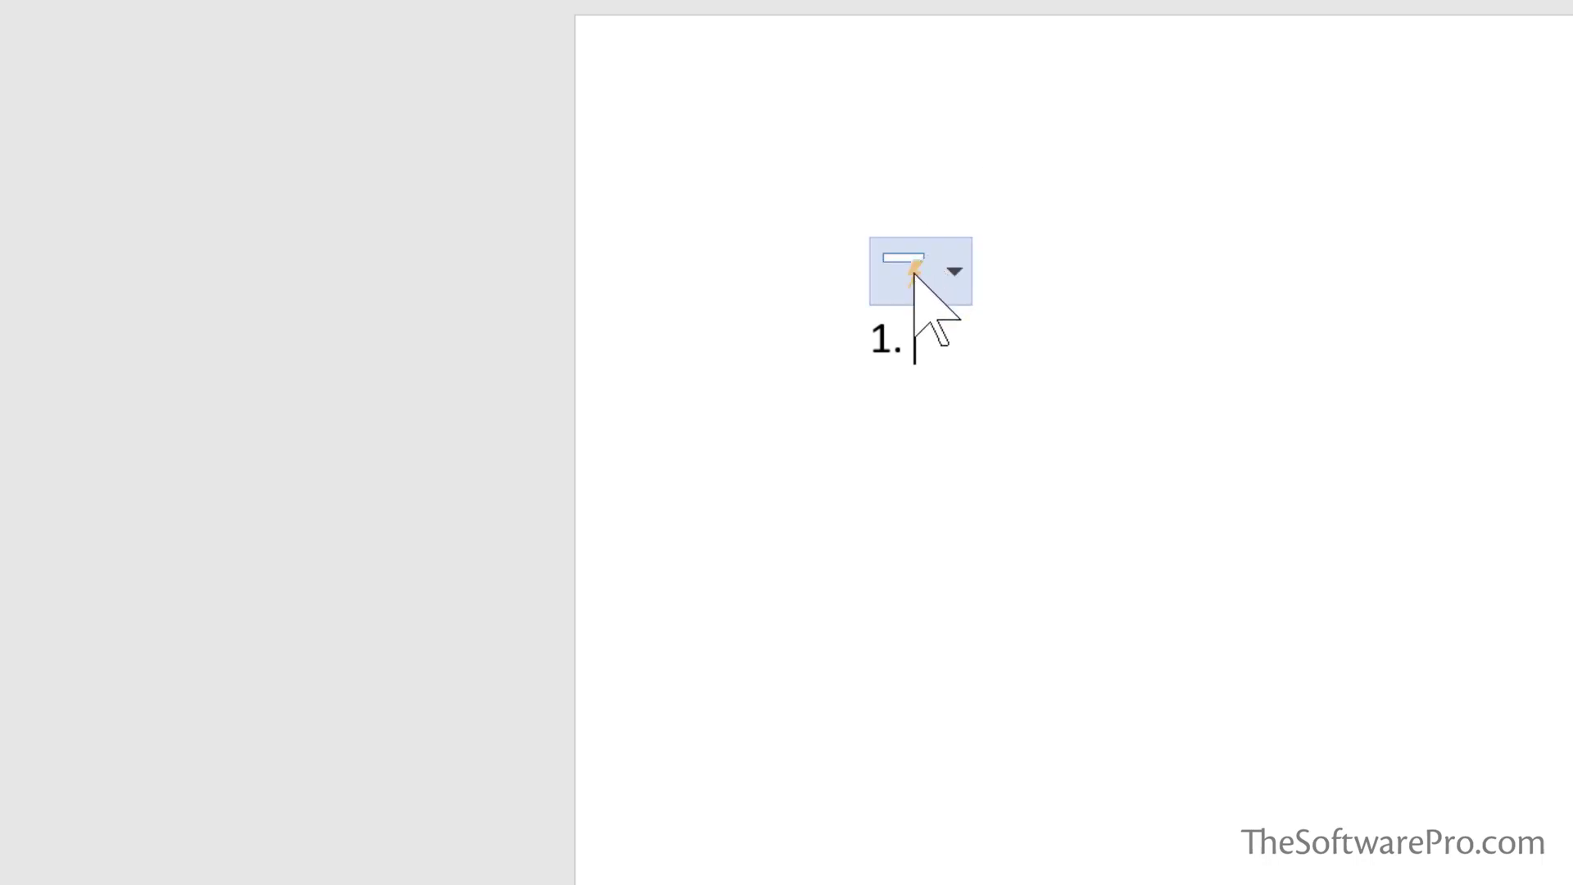
{"action": "left_click", "coordinate": [942, 275]}
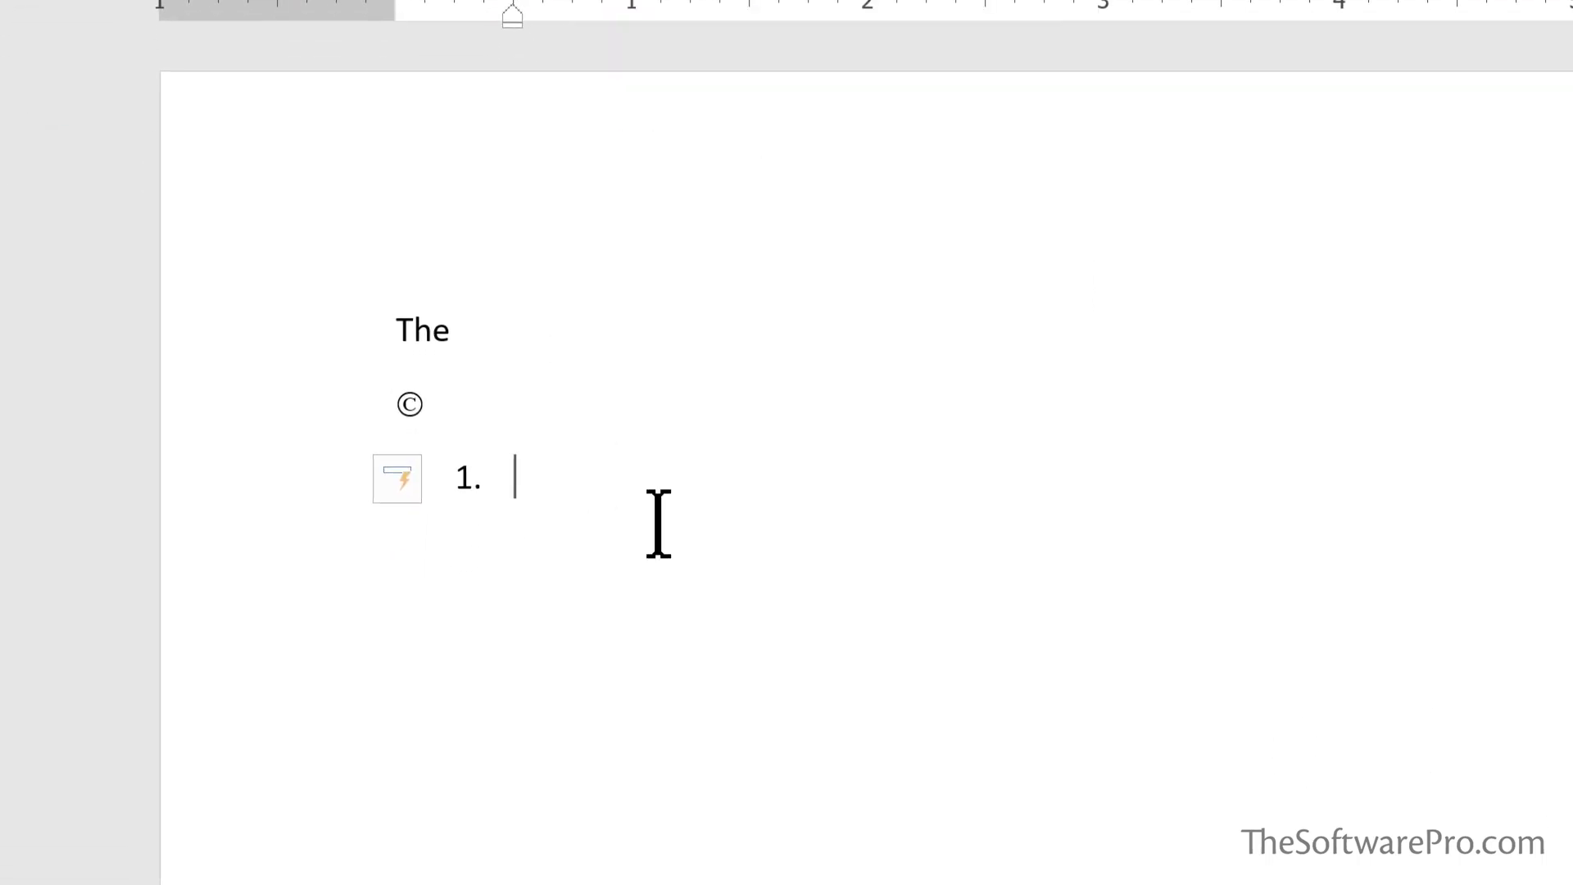
Remove the list numbering, then enter an e-mail address on a new line so it auto-links
{"action": "key", "text": "BackSpace"}
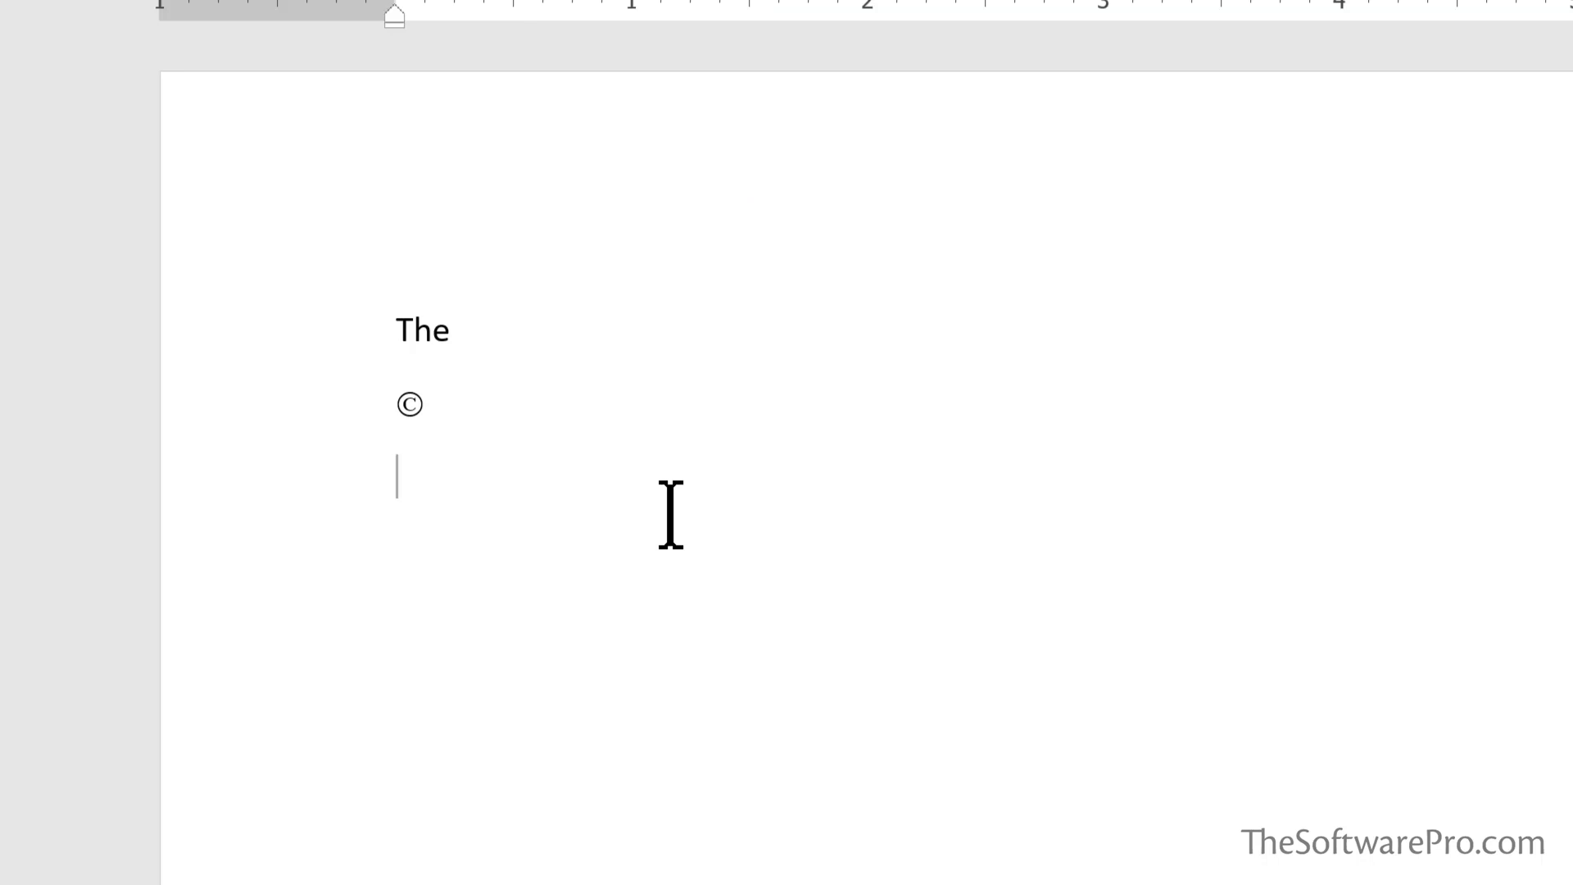
{"action": "key", "text": "Return"}
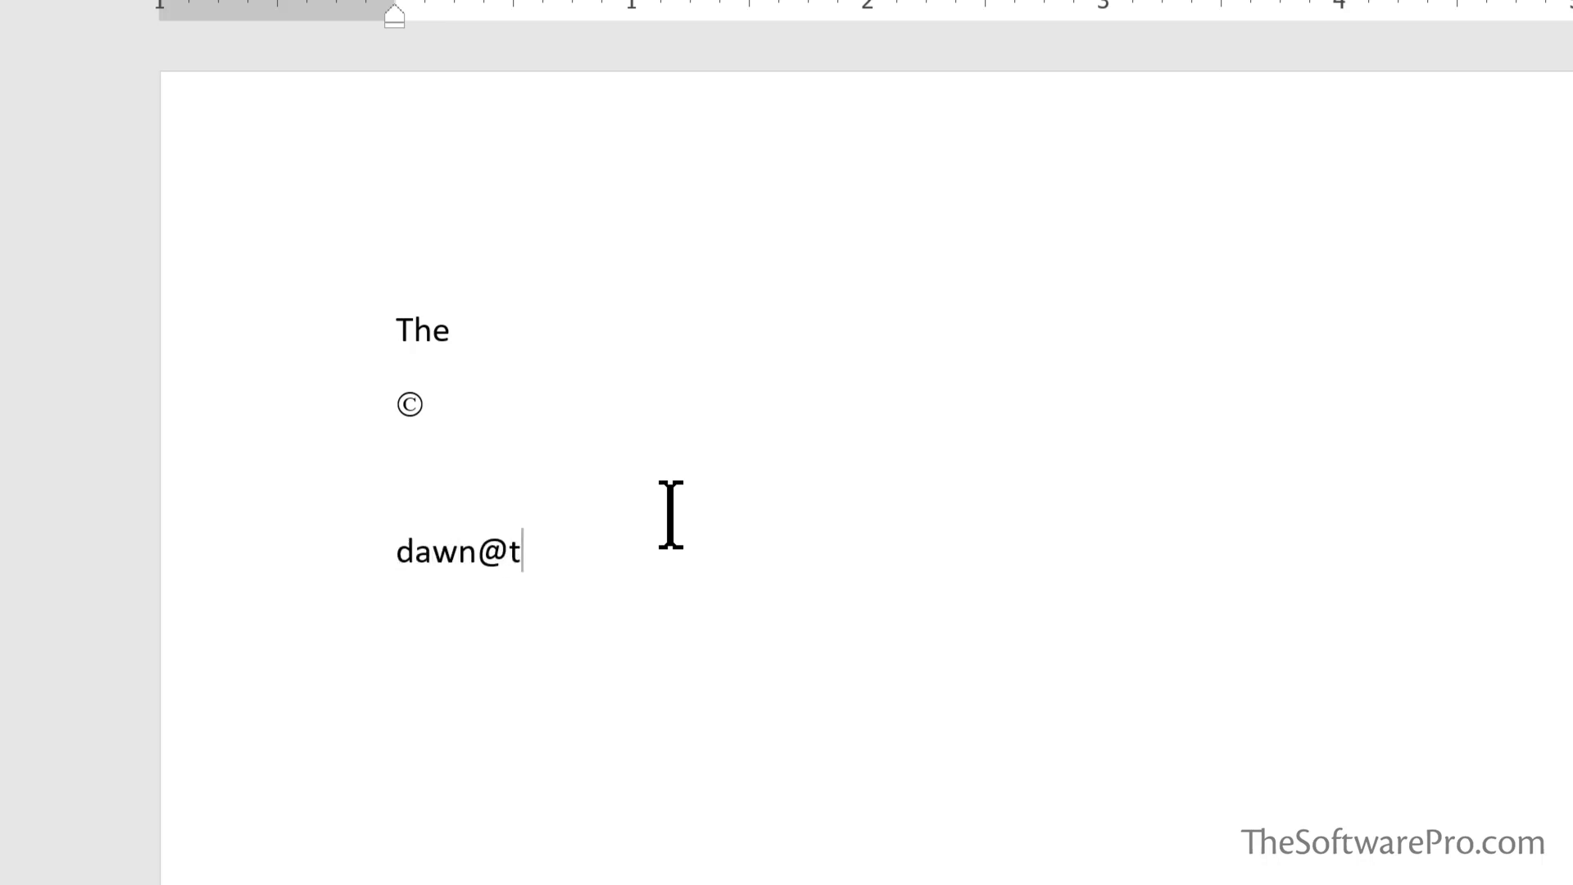
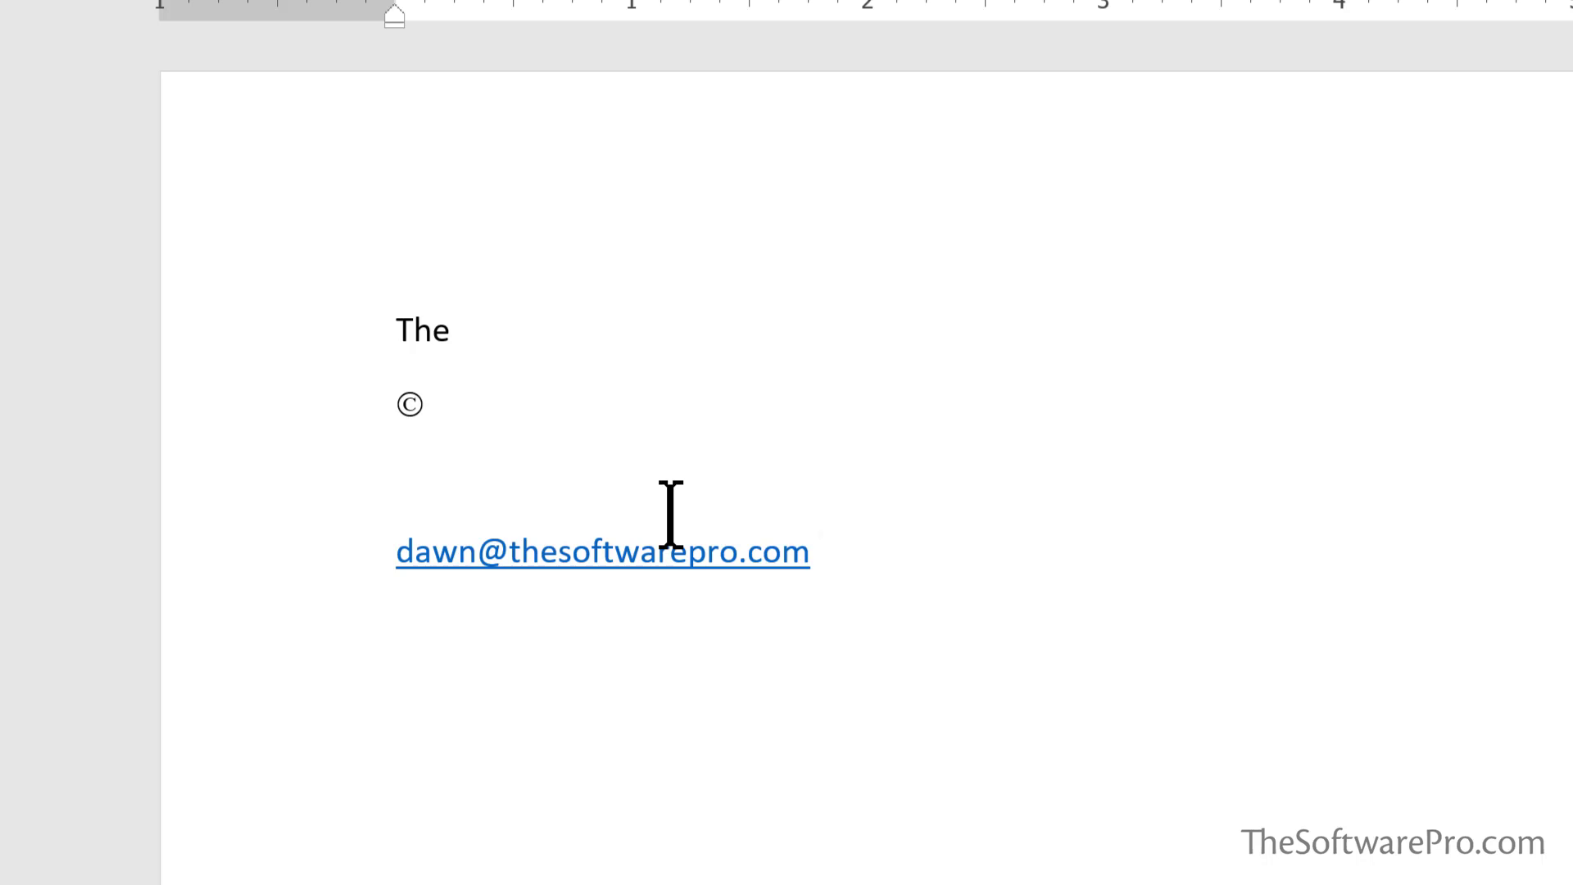
{"action": "key", "text": "Return"}
Type the fractions 1/4 1/2 3/4 1/8 1/12, then type (c) on the next line
{"action": "type", "text": "1/4"}
{"action": "type", "text": " 1/2"}
{"action": "type", "text": " 3/4"}
{"action": "type", "text": "1/8 "}
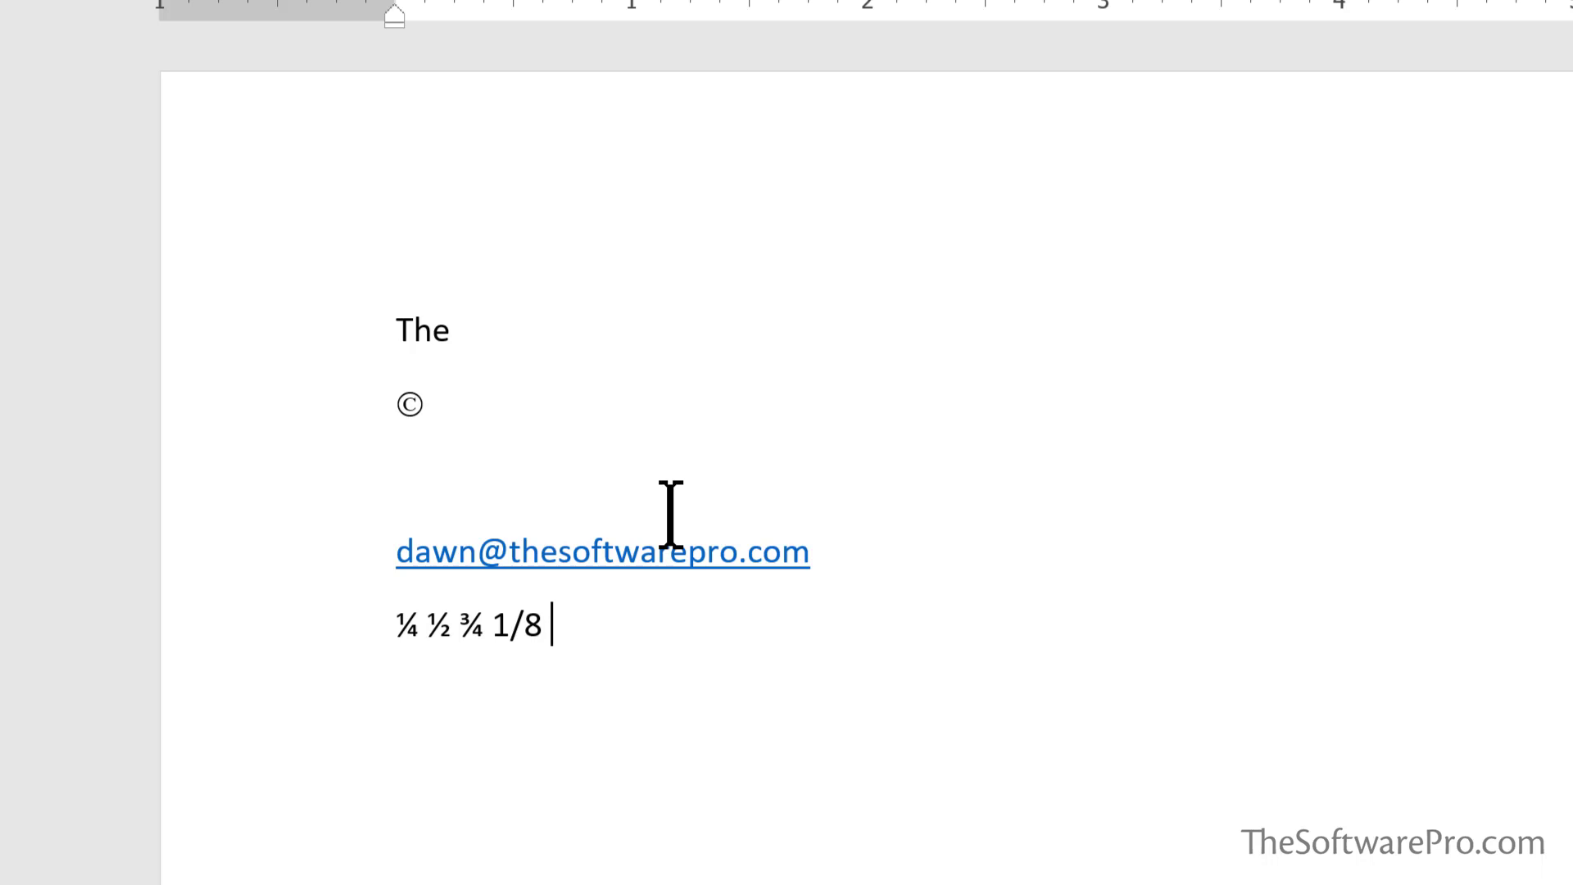
{"action": "type", "text": "1/12"}
{"action": "key", "text": "Return"}
{"action": "type", "text": "(c"}
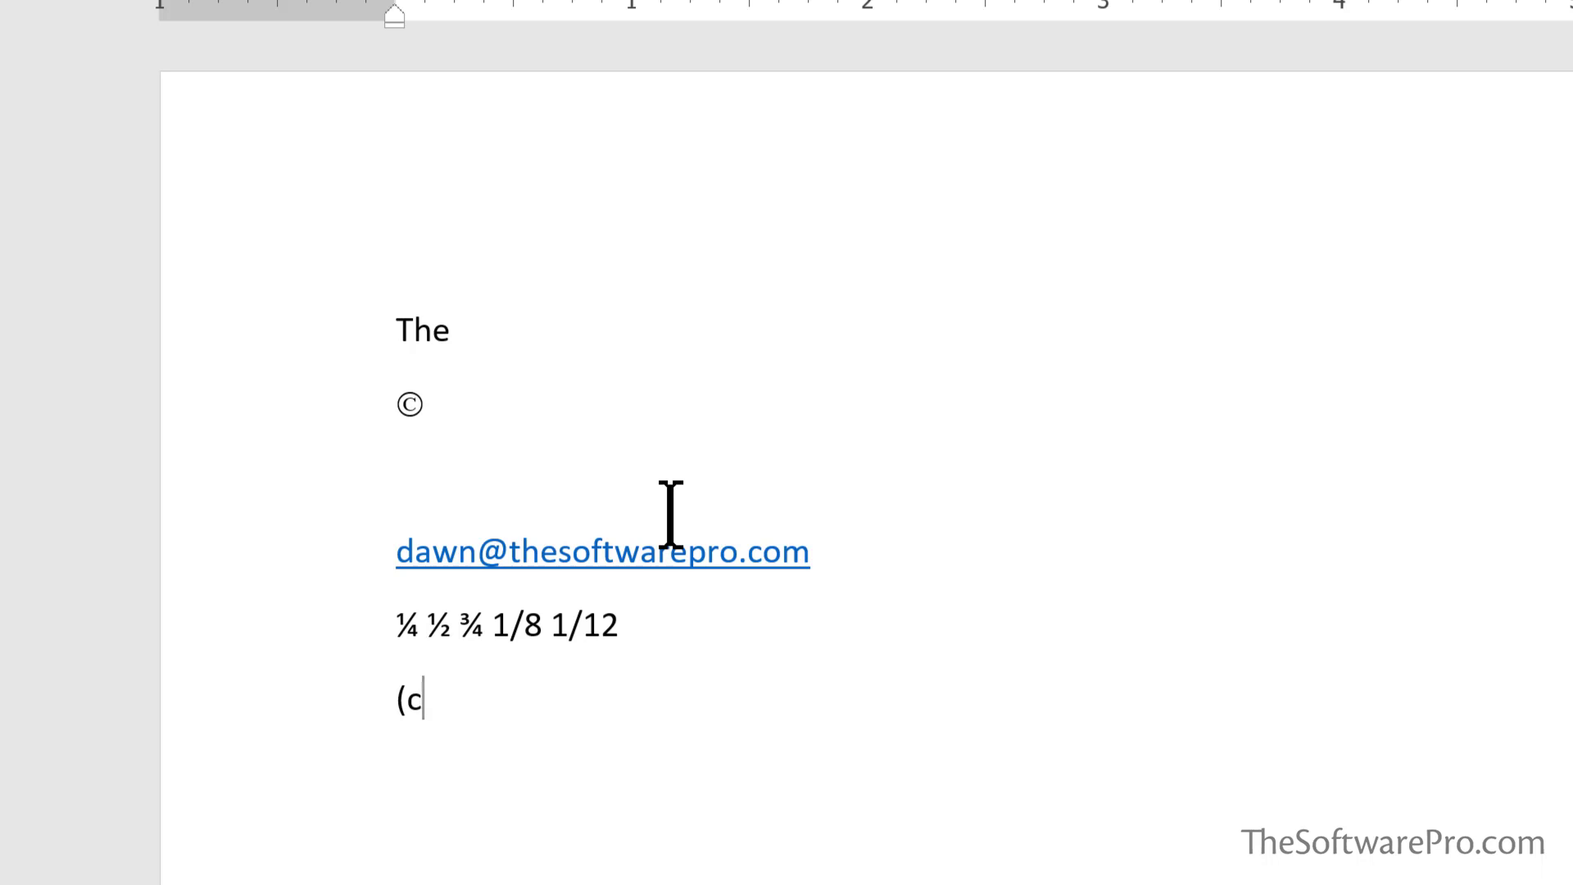
{"action": "type", "text": ")"}
Undo the © conversion with Ctrl+Z so the line reads plain (c)
{"action": "key", "text": "ctrl+z"}
{"action": "key", "text": "ctrl+z"}
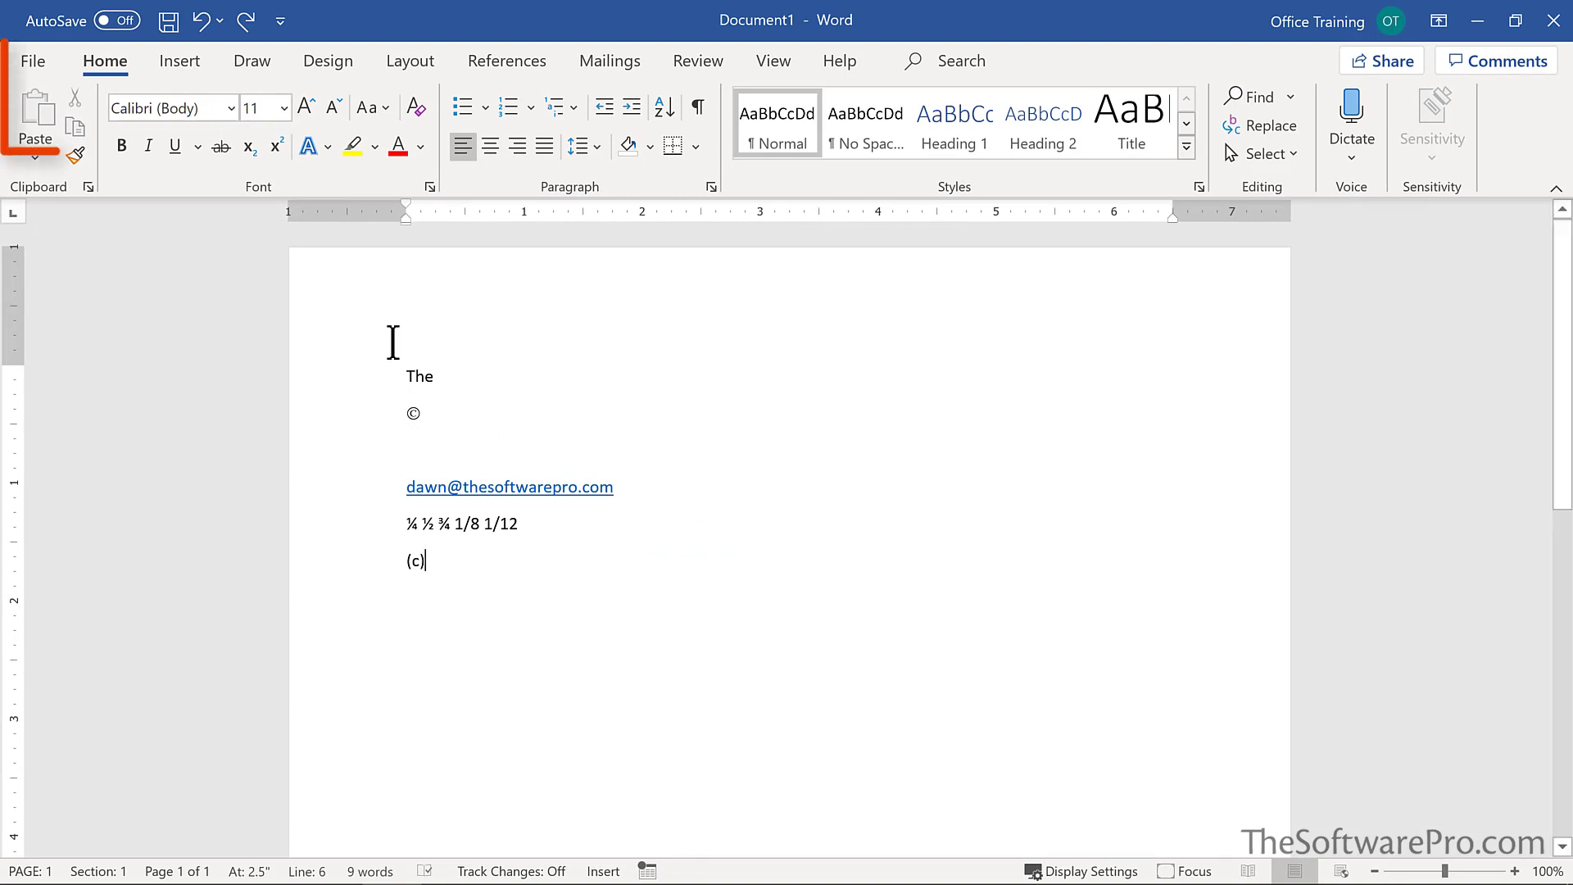
Open Word Options from the File screen and go to the Proofing page
{"action": "left_click", "coordinate": [33, 60]}
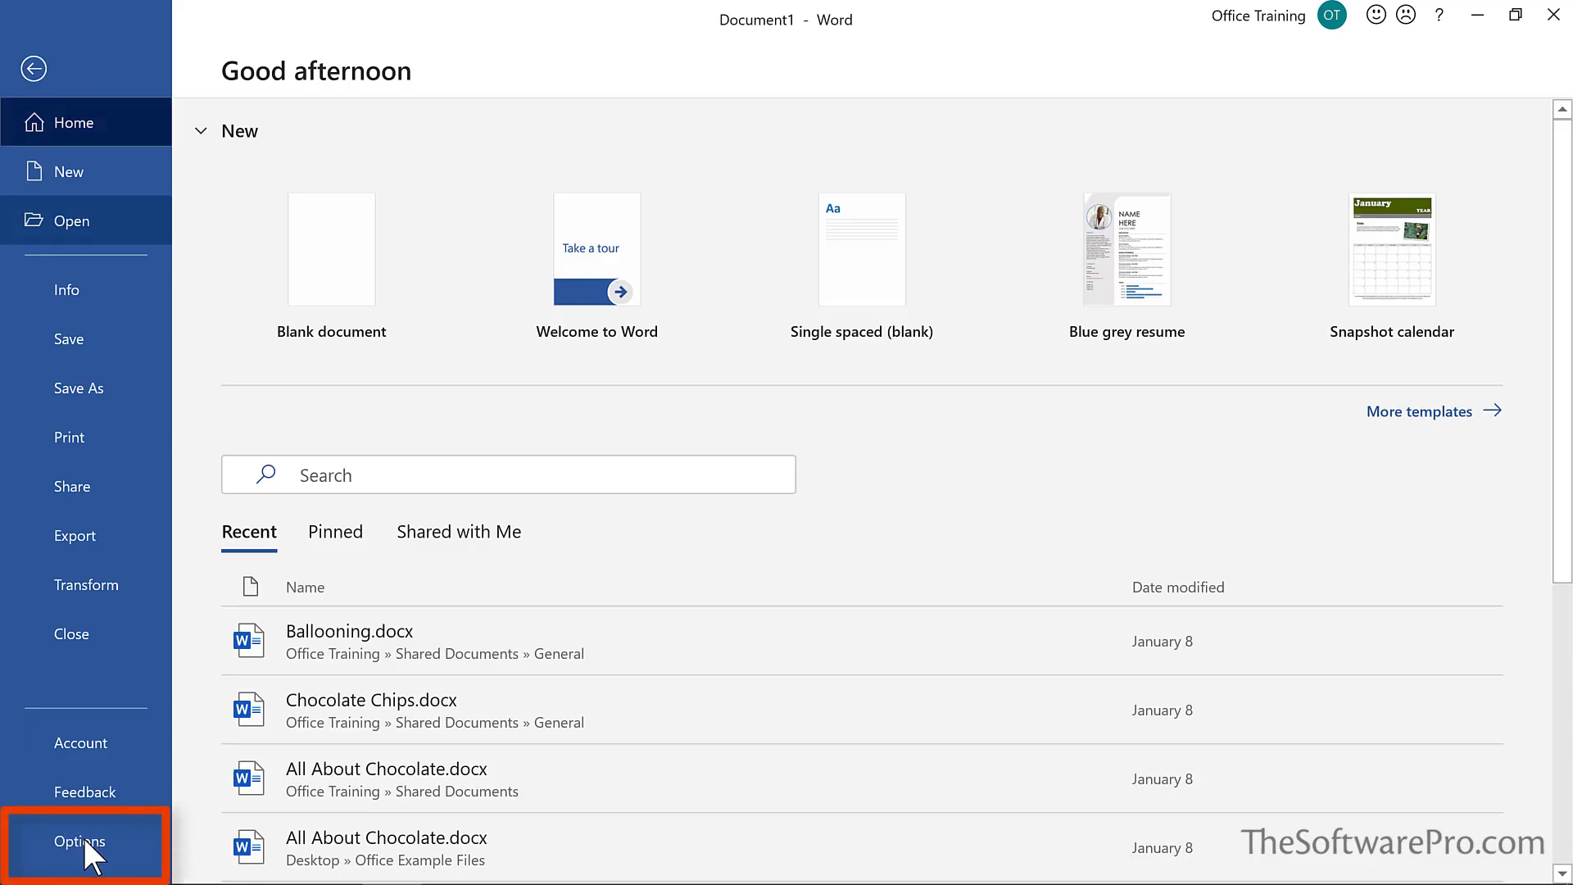
{"action": "left_click", "coordinate": [82, 837]}
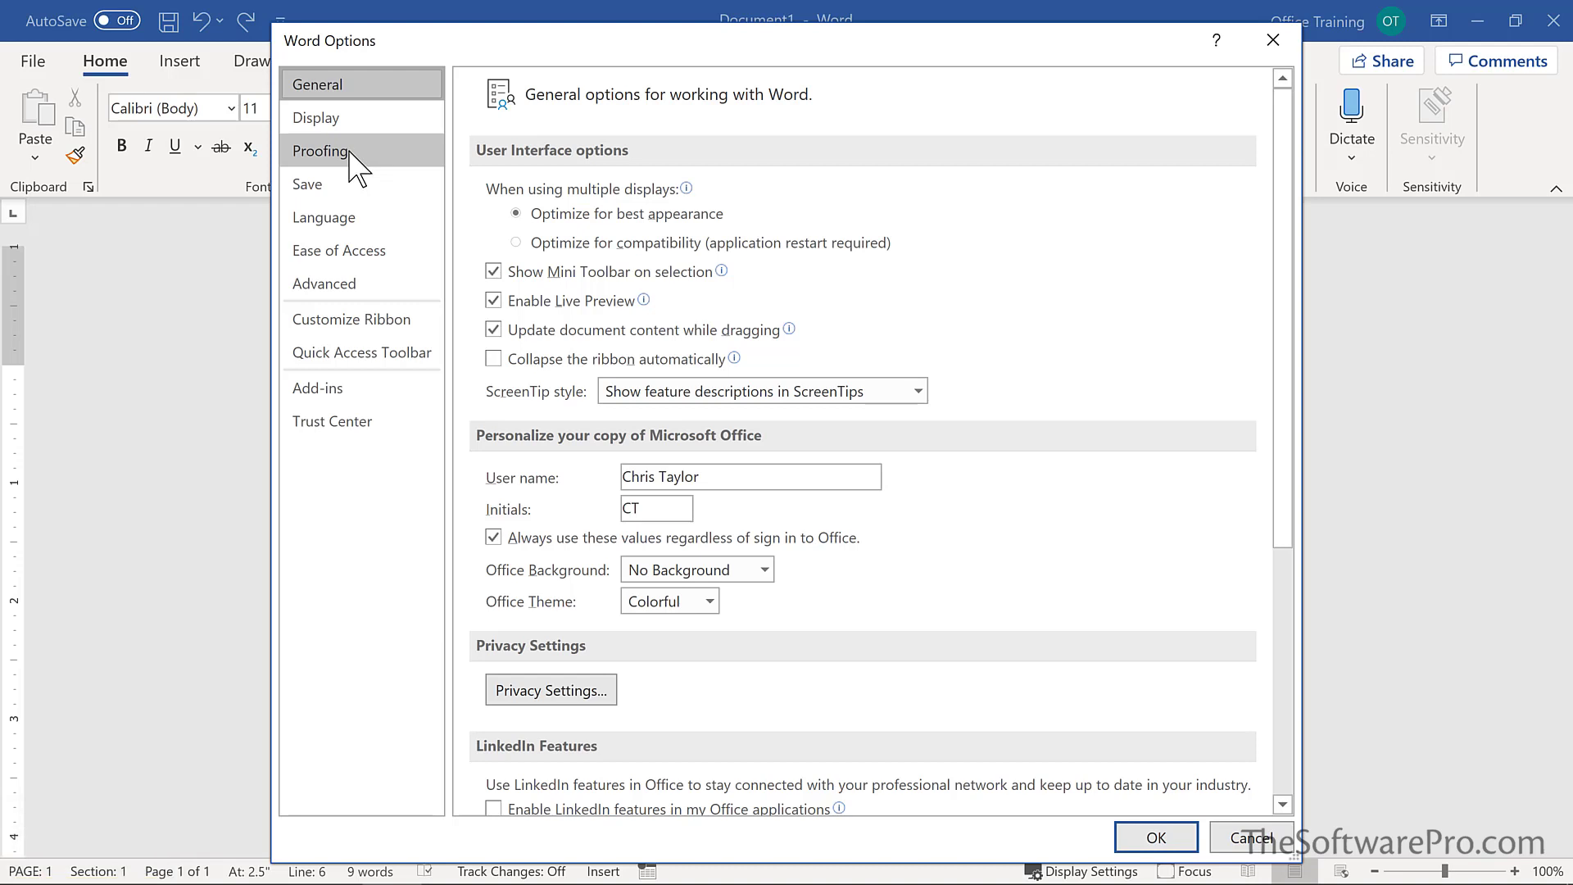
{"action": "left_click", "coordinate": [349, 153]}
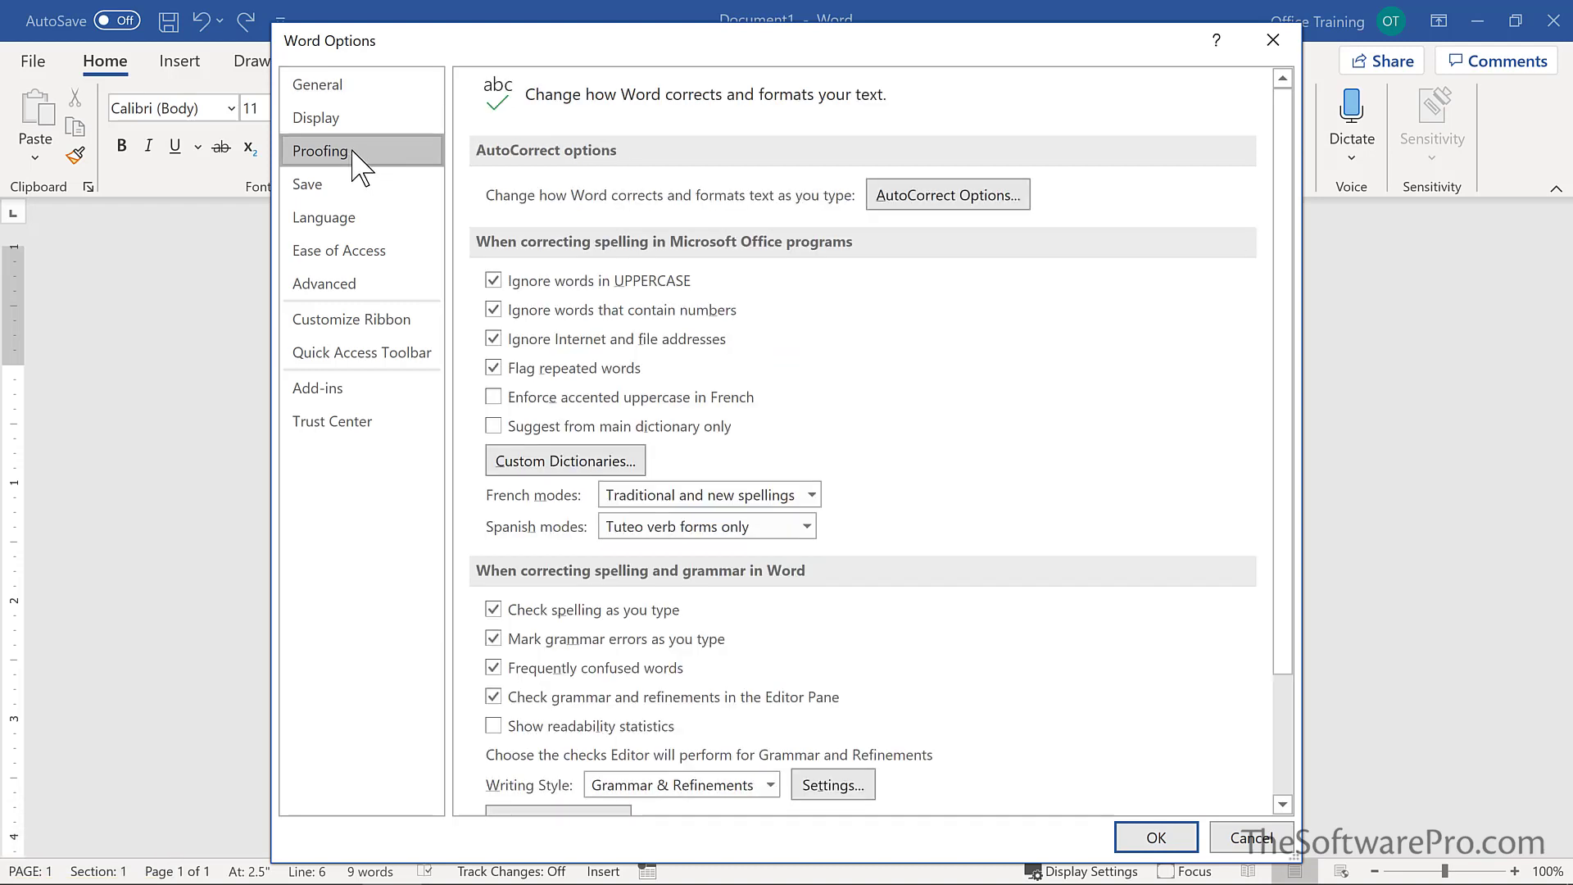
Open AutoCorrect Options, select the (c) → © entry, and view the AutoFormat As You Type settings
{"action": "left_click", "coordinate": [934, 199]}
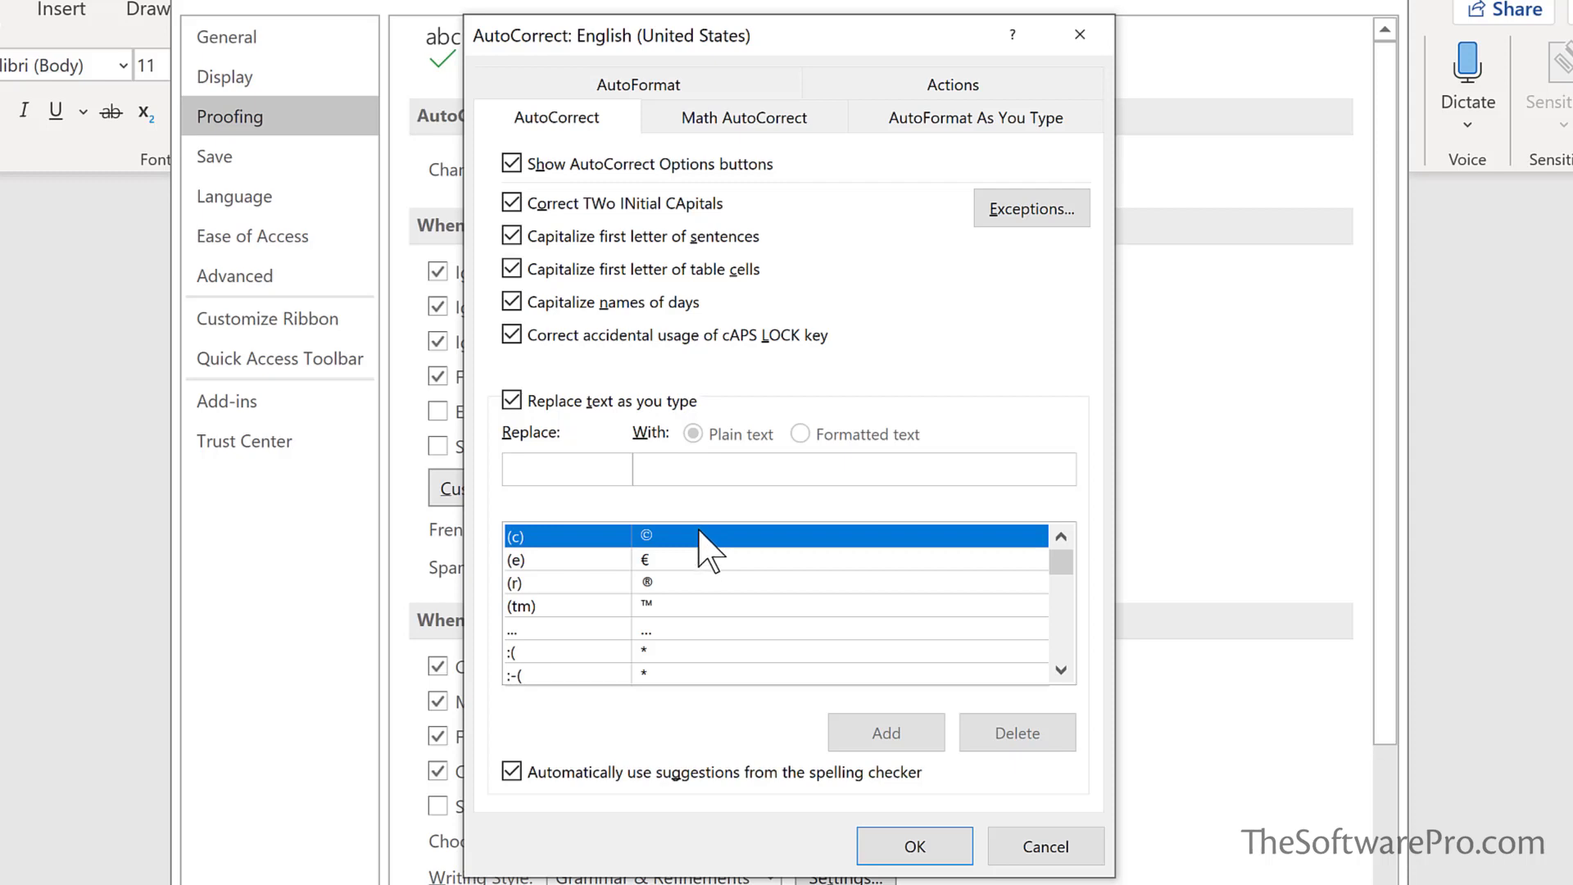
{"action": "left_click", "coordinate": [698, 532]}
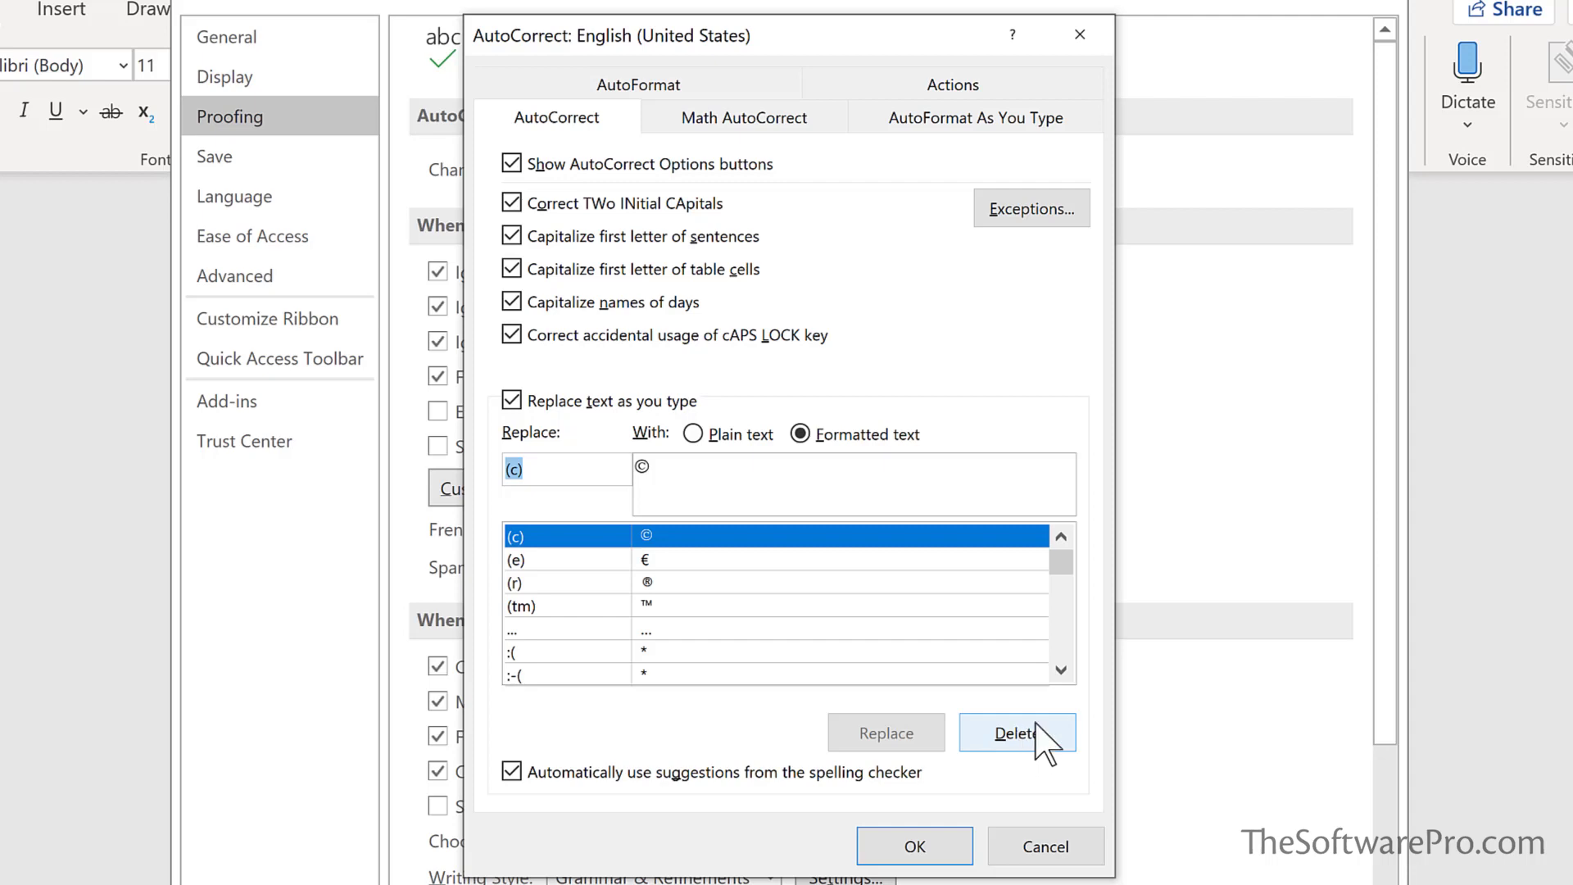
{"action": "left_click", "coordinate": [965, 121]}
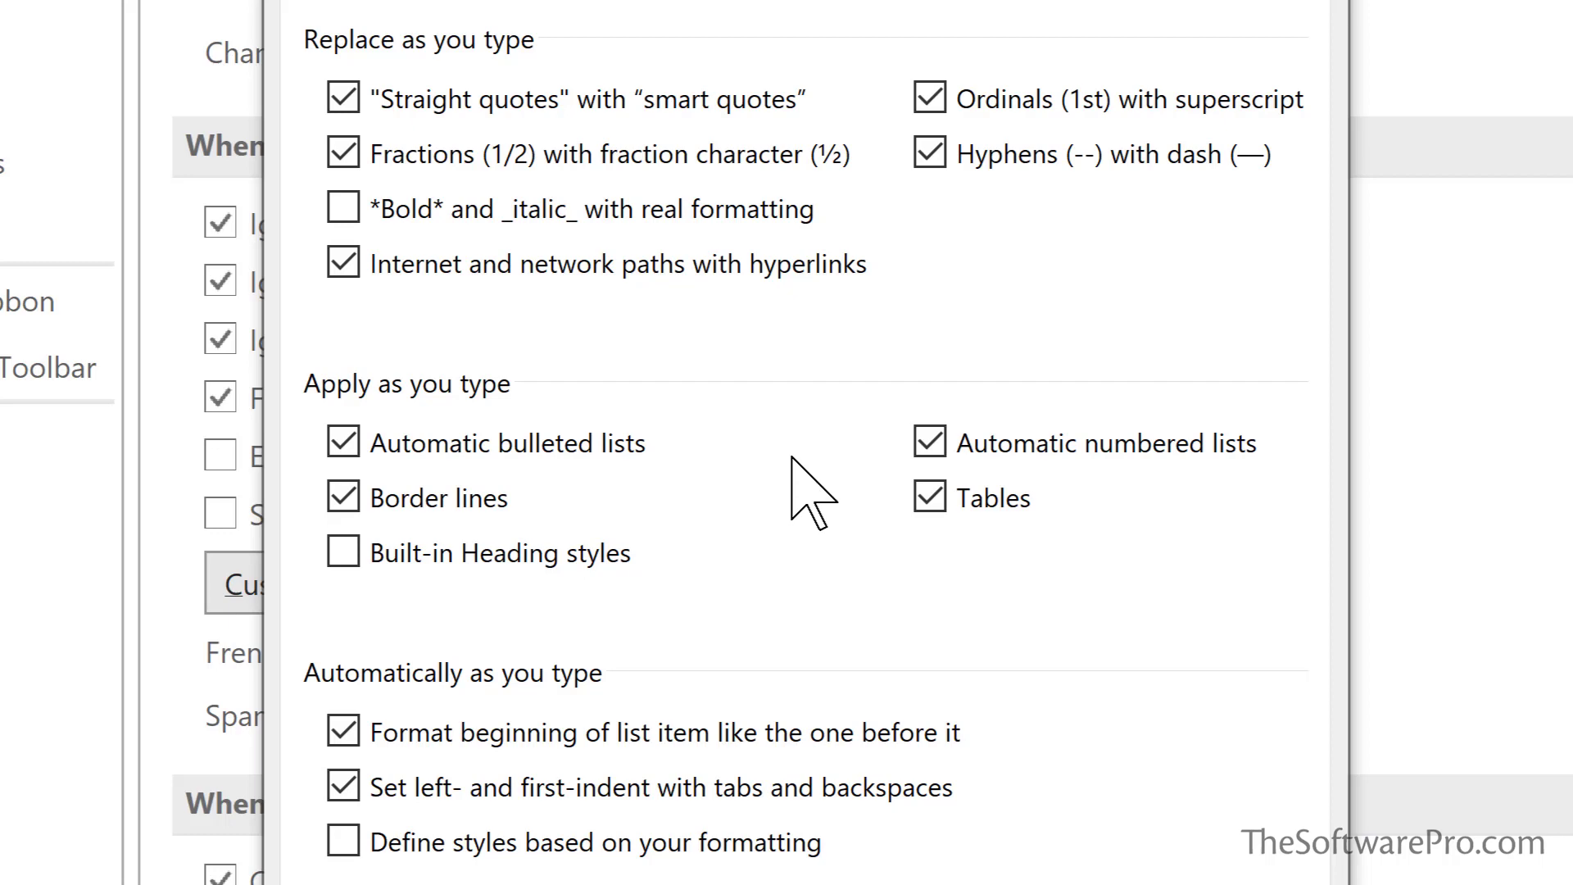
Uncheck automatic bulleted lists, border lines, numbered lists, tables and list-item formatting, then confirm with OK
{"action": "left_click", "coordinate": [344, 442]}
{"action": "left_click", "coordinate": [344, 497]}
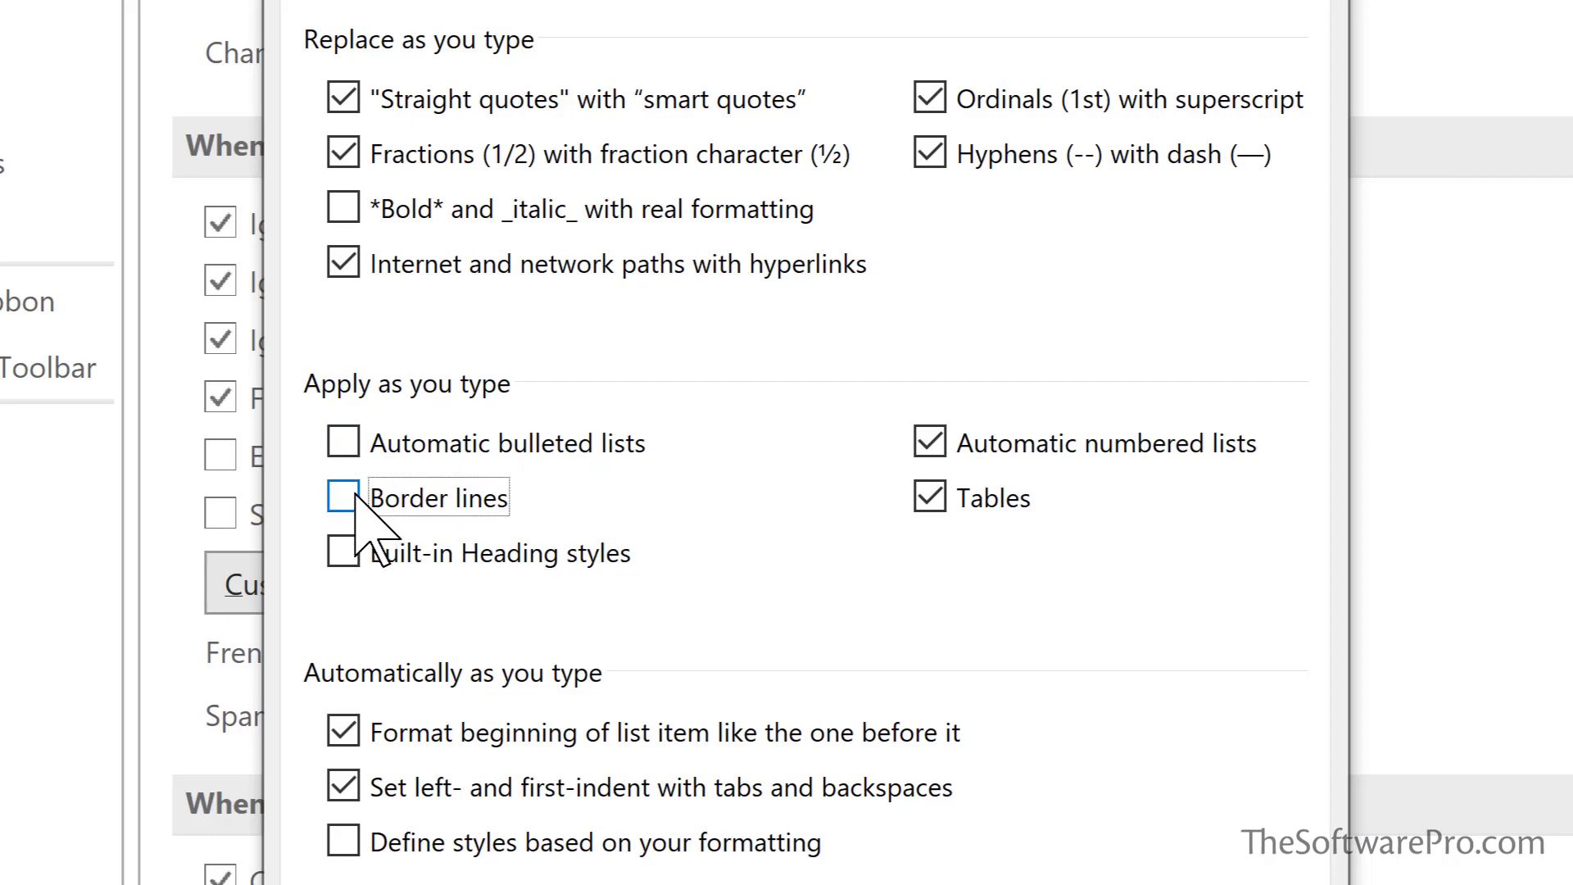
{"action": "left_click", "coordinate": [934, 441]}
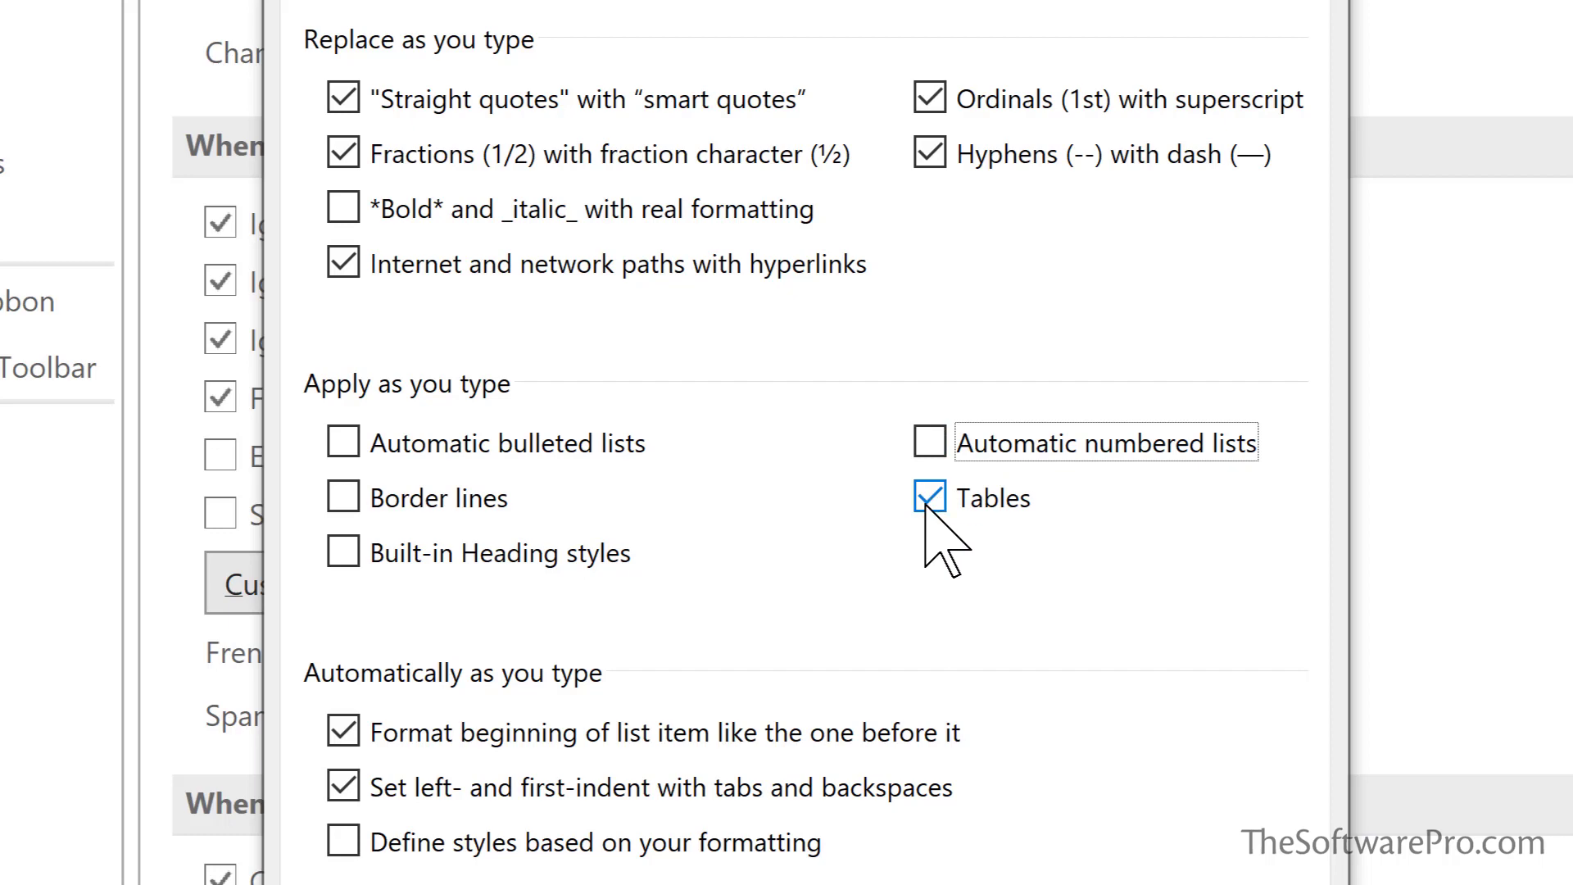
{"action": "left_click", "coordinate": [929, 499]}
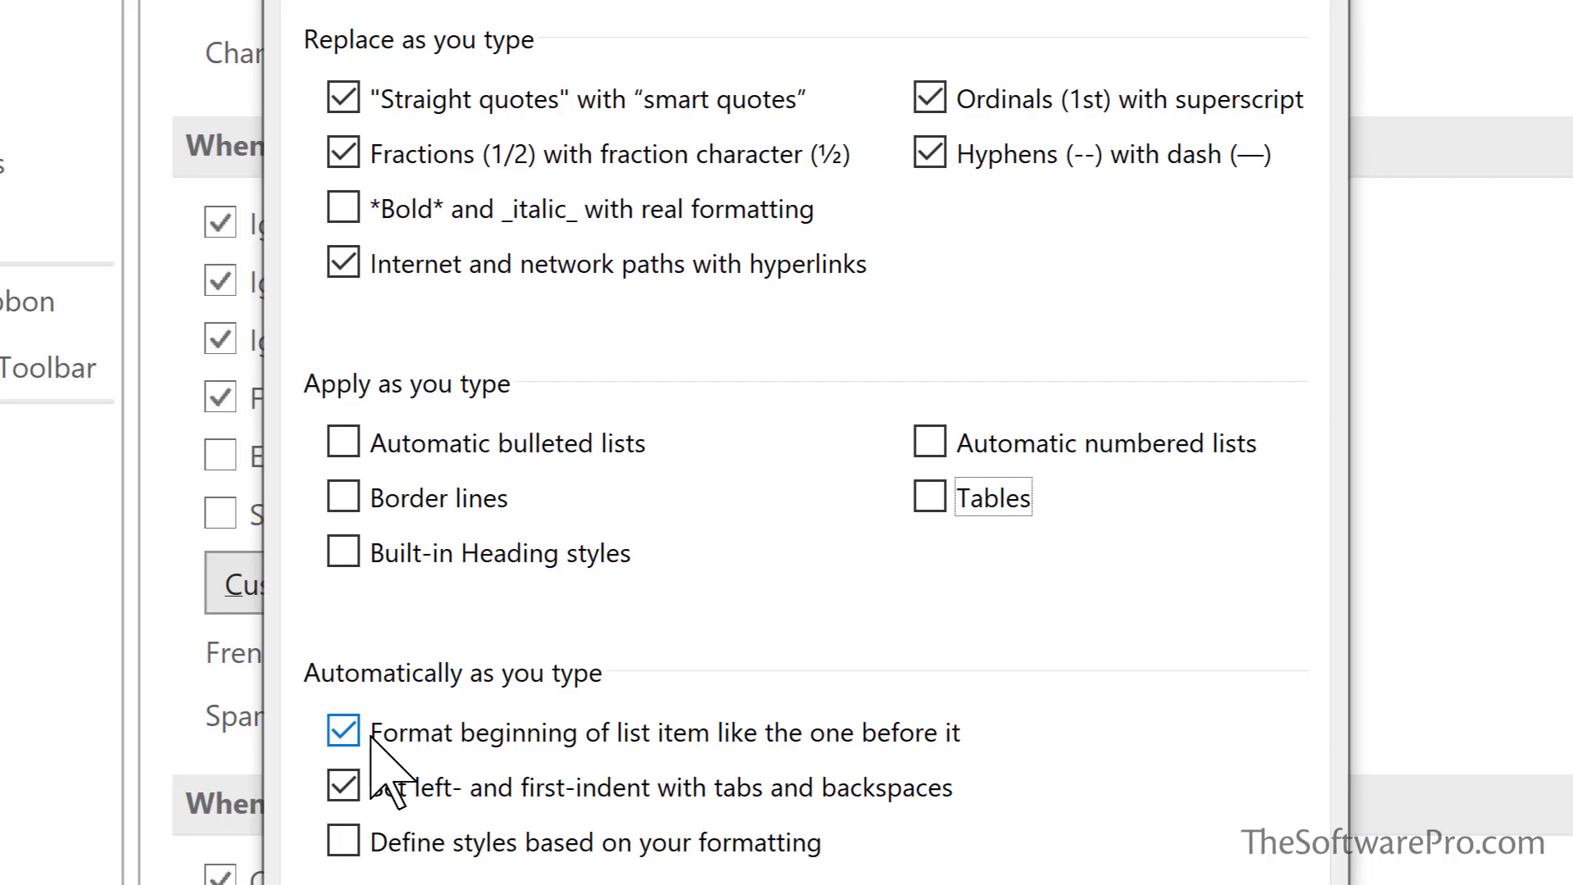
{"action": "left_click", "coordinate": [360, 729]}
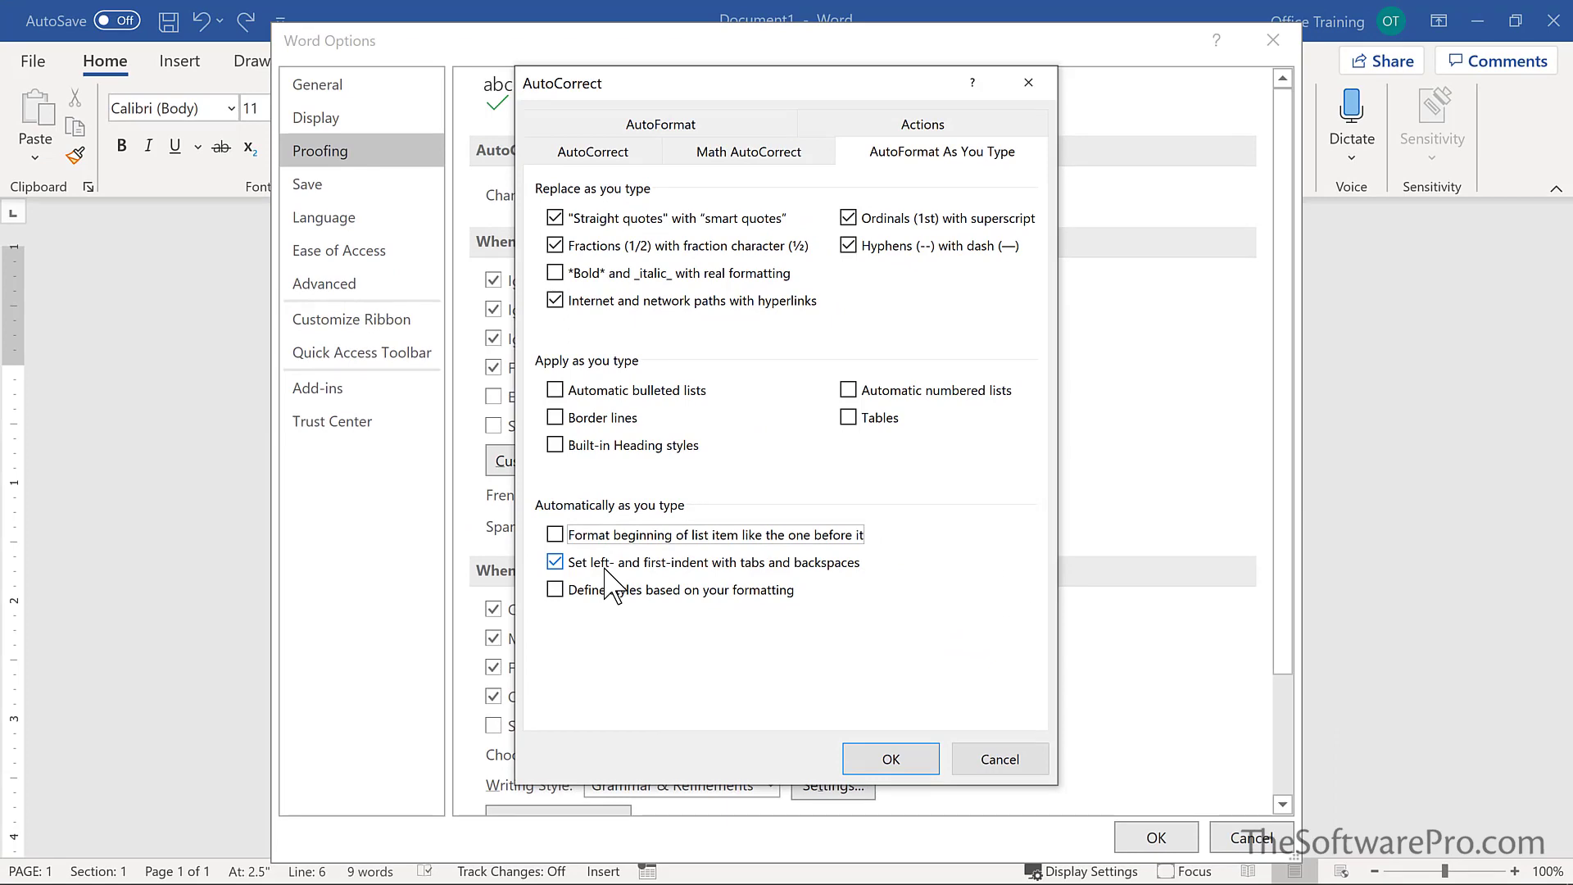
{"action": "left_click", "coordinate": [890, 759]}
Close Word Options, add a new line after (c), and apply Numbering to it
{"action": "left_click", "coordinate": [1145, 836]}
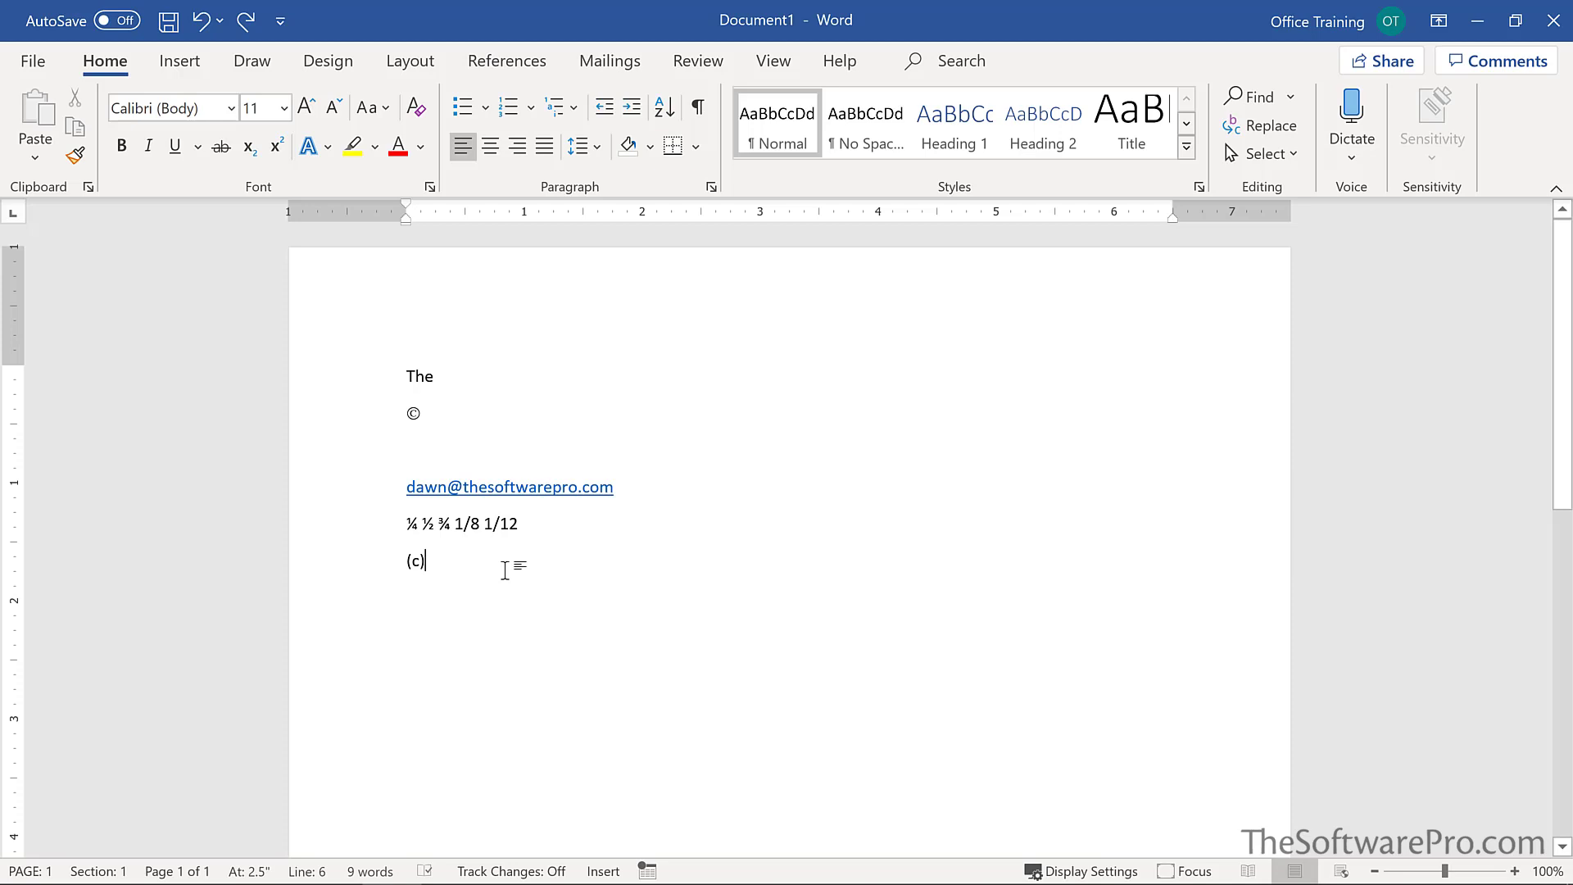
{"action": "key", "text": "Return"}
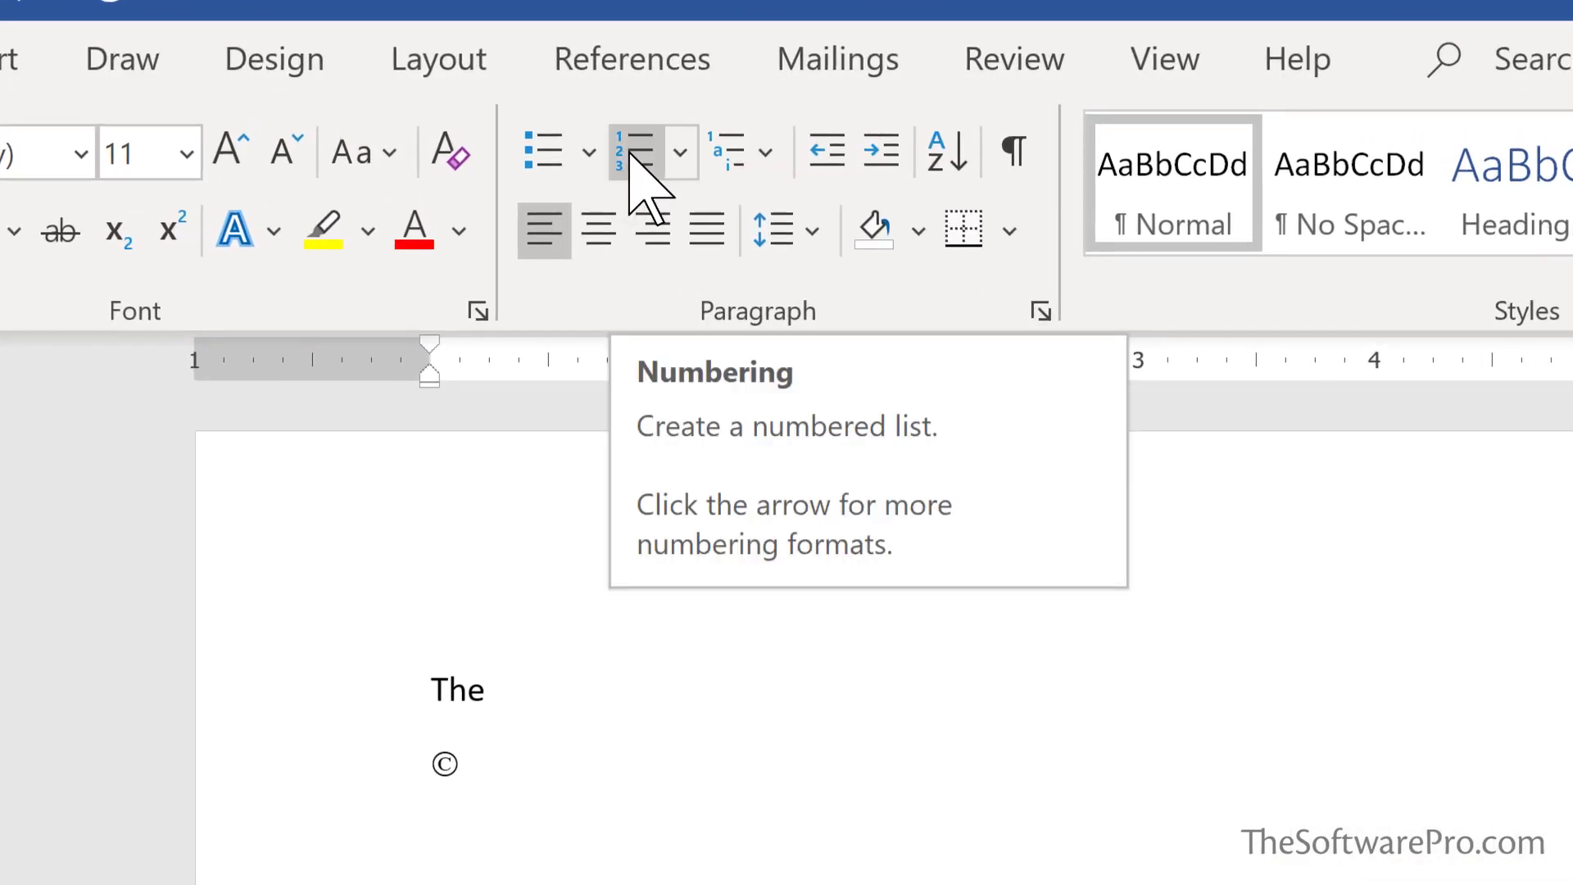
{"action": "left_click", "coordinate": [631, 152]}
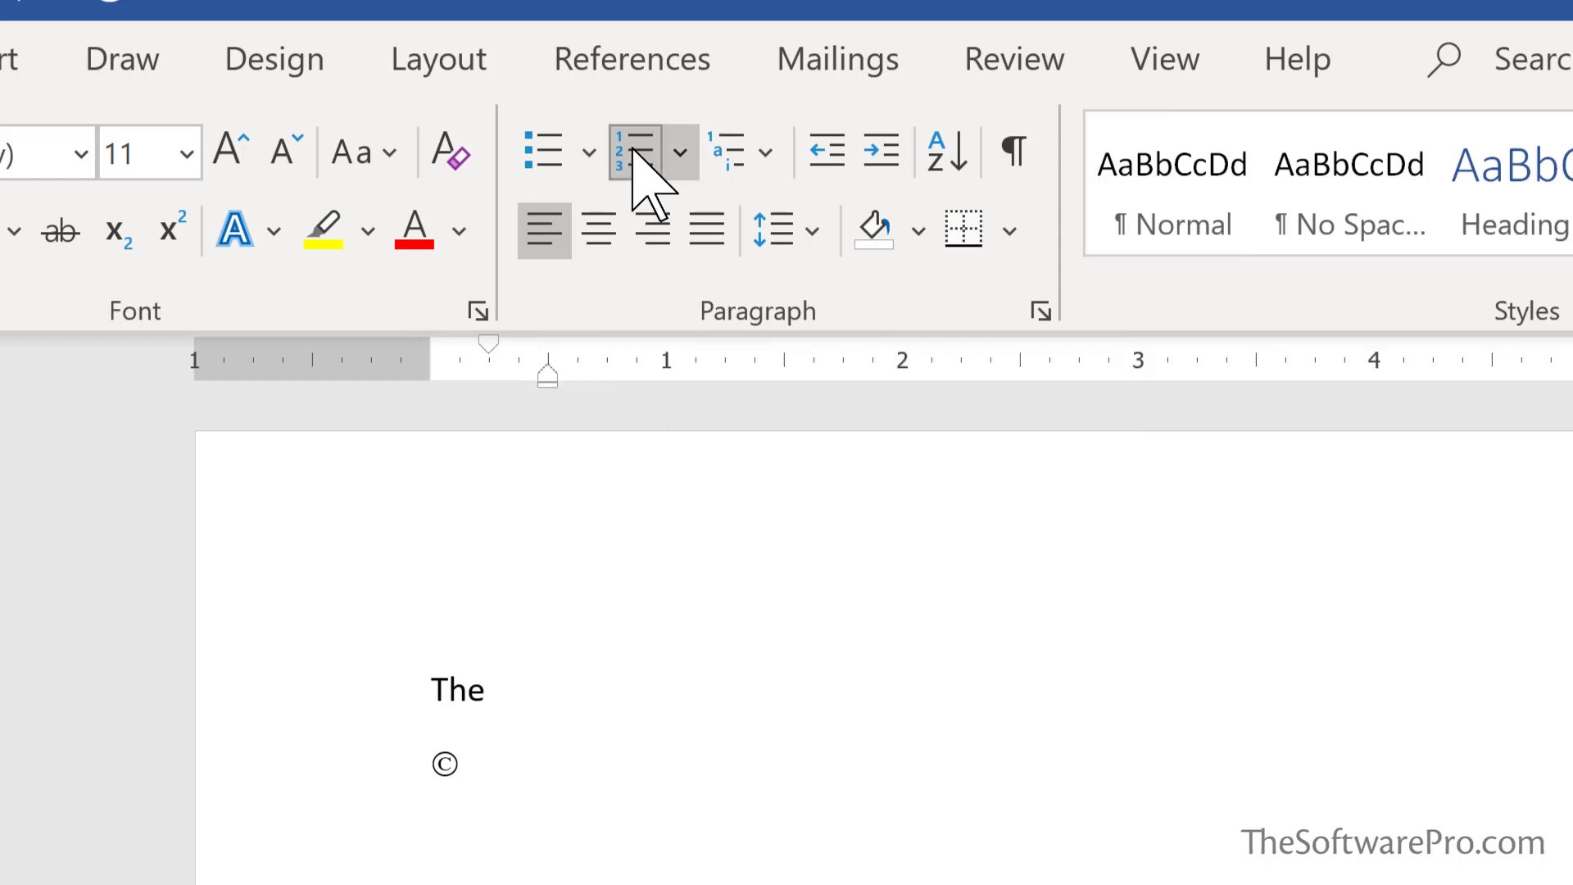